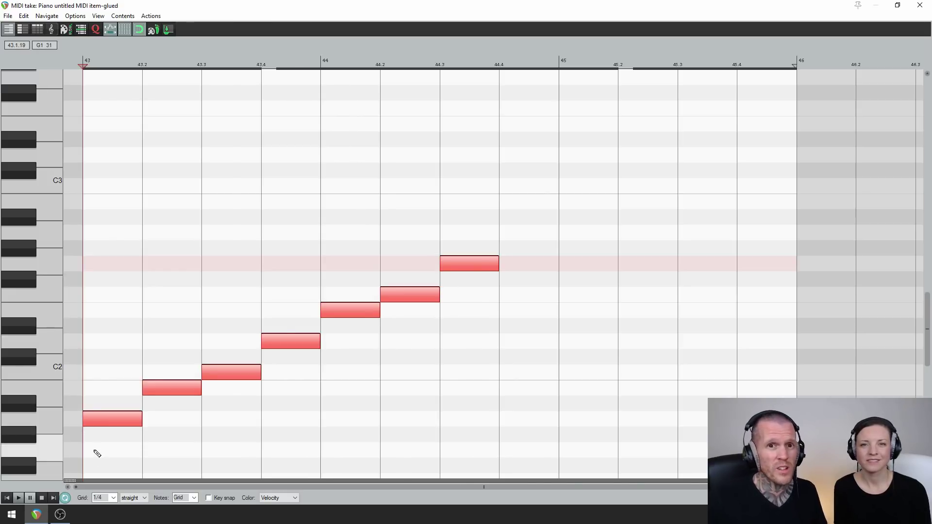
Transpose the whole seven-note scale up six semitones so it starts on D#2
left_click_drag(93, 420, 120, 327)
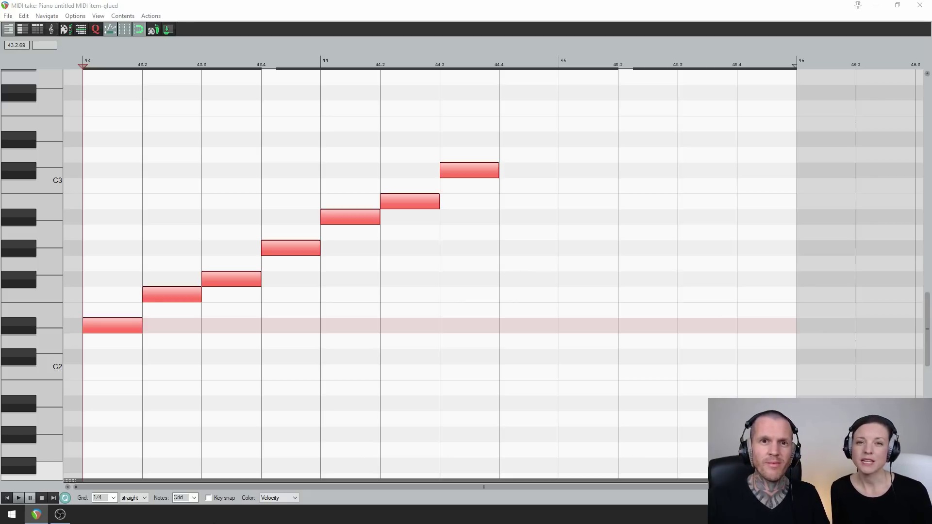
Set the grid to 1/8 and delete all seven scale notes
left_click(115, 498)
left_click(101, 457)
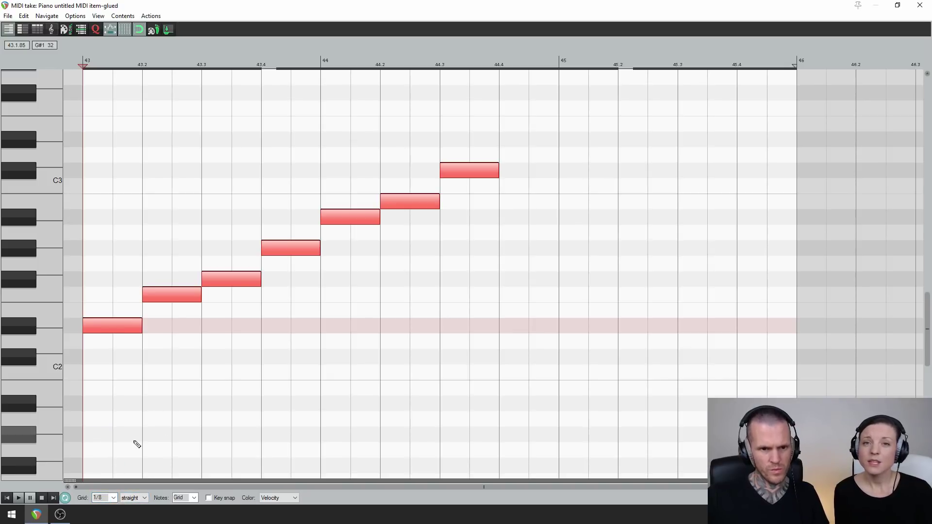
left_click_drag(474, 143, 71, 352)
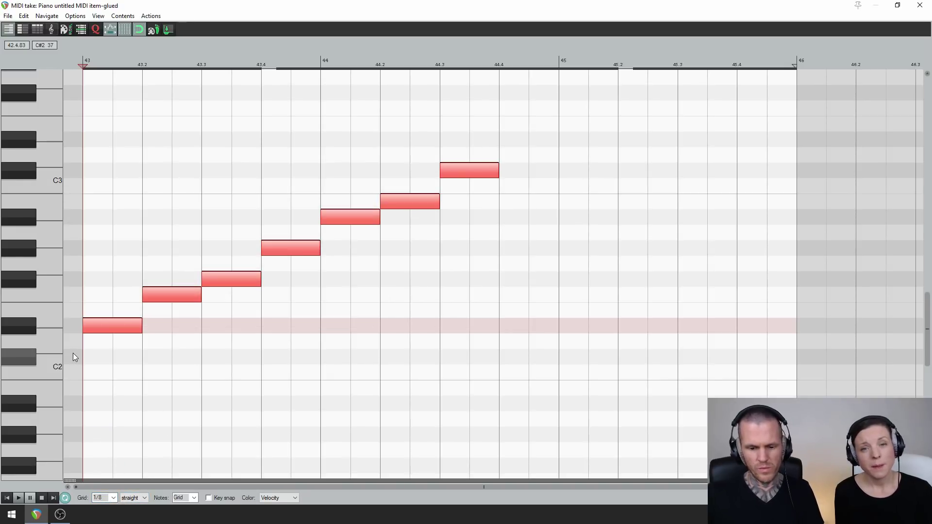
key("Delete")
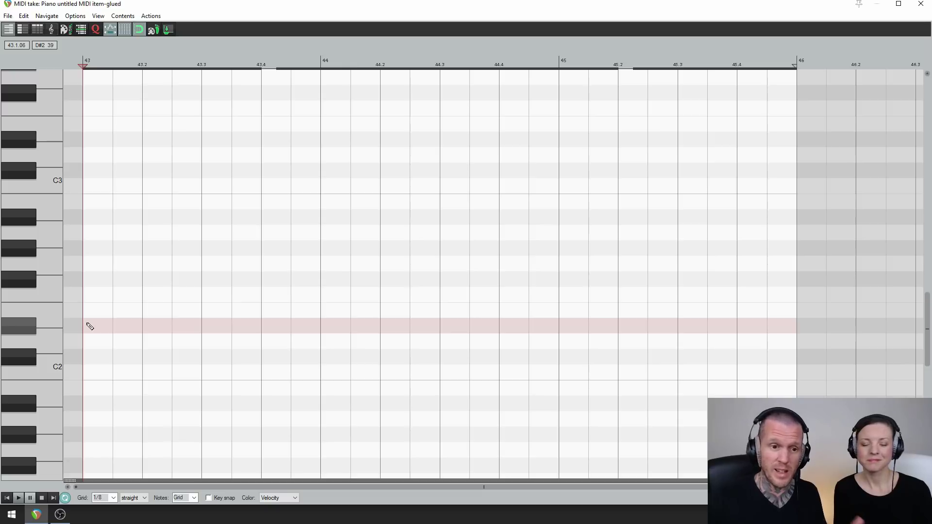
Draw seven consecutive eighth notes on D#2 from the start of measure 43
left_click(90, 326)
left_click(123, 326)
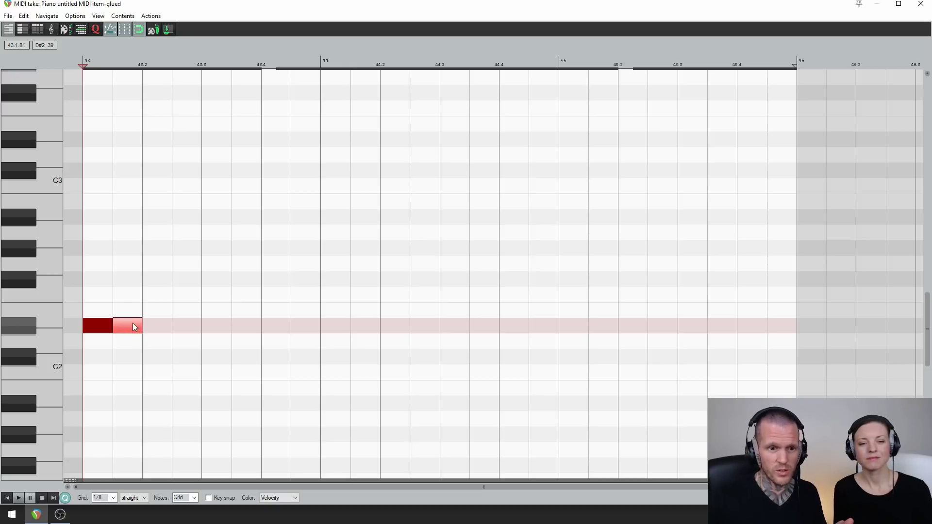
left_click(155, 326)
left_click(186, 326)
left_click(217, 326)
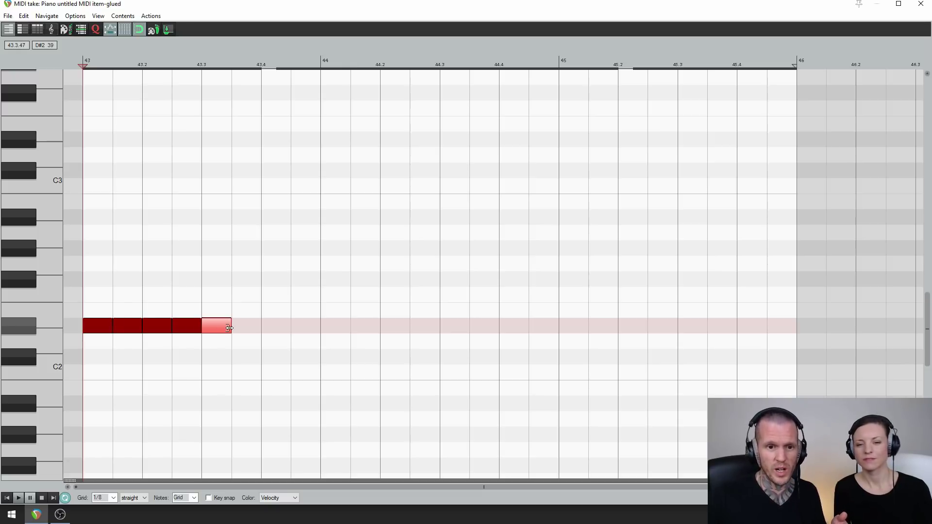
left_click(243, 327)
left_click(276, 326)
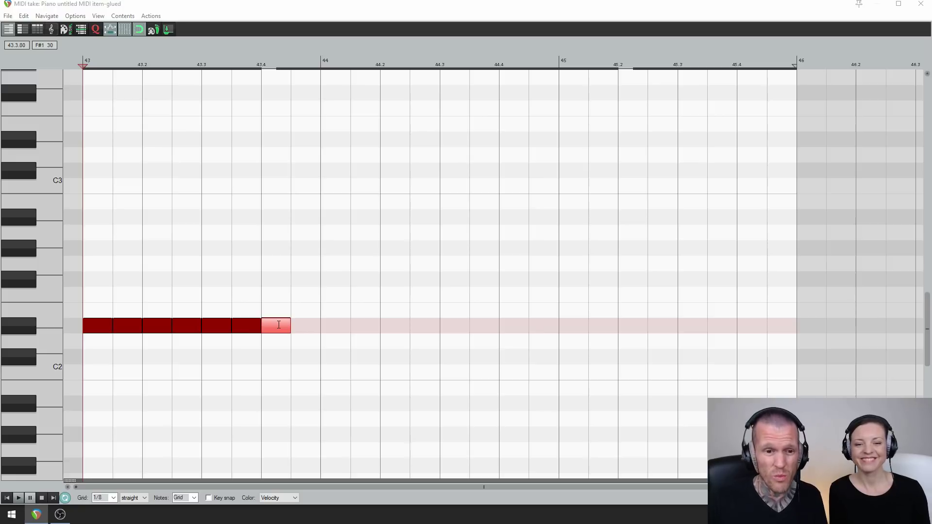
Set the grid to 1/16 and split the second, fourth, fifth and seventh eighth notes in half
left_click(116, 500)
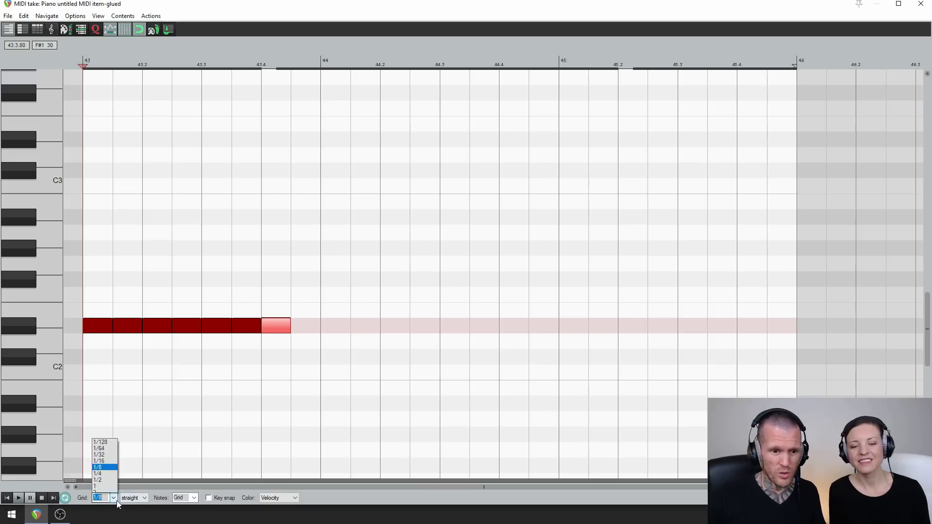
left_click(106, 451)
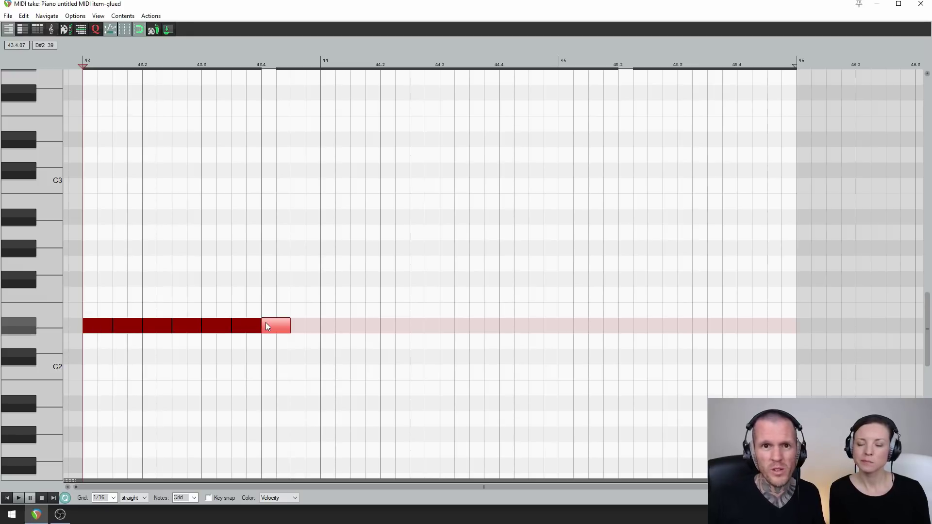
left_click(131, 315)
key("s")
key("s")
left_click(191, 316)
left_click(217, 312)
key("s")
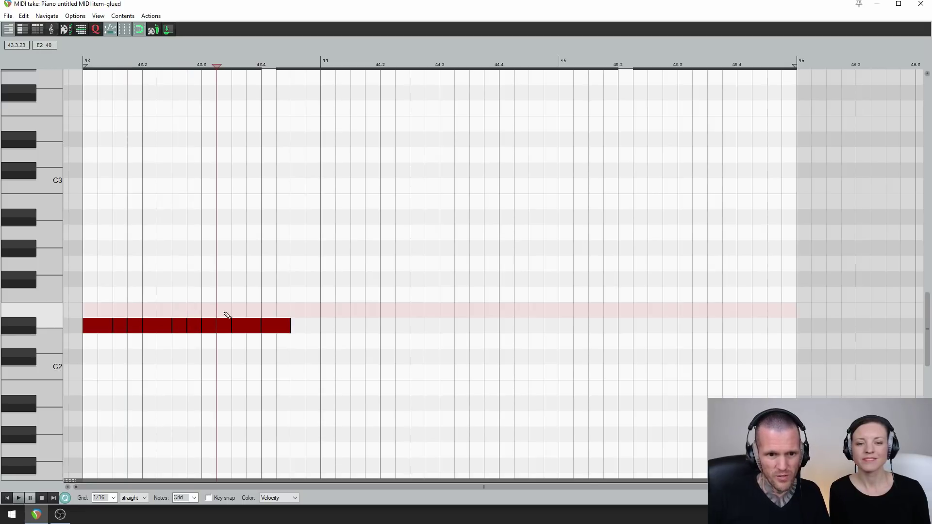
left_click(280, 311)
key("s")
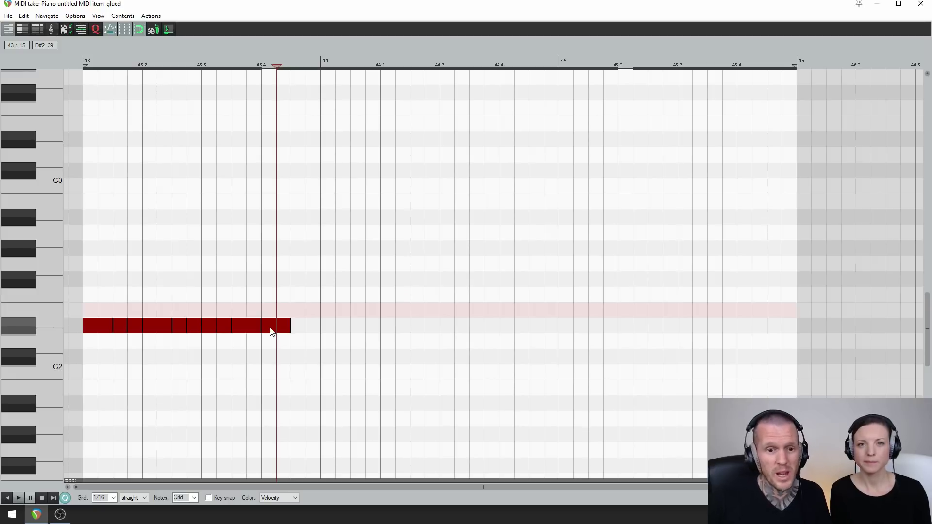
Delete the first half of the split seventh note and play the rhythm from the start
left_click(271, 332)
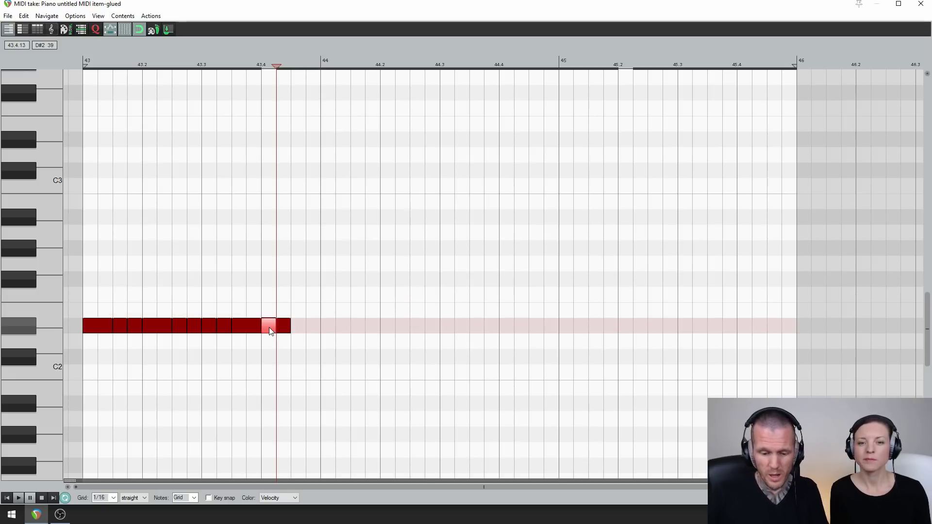
key("Delete")
key("Home")
key("space")
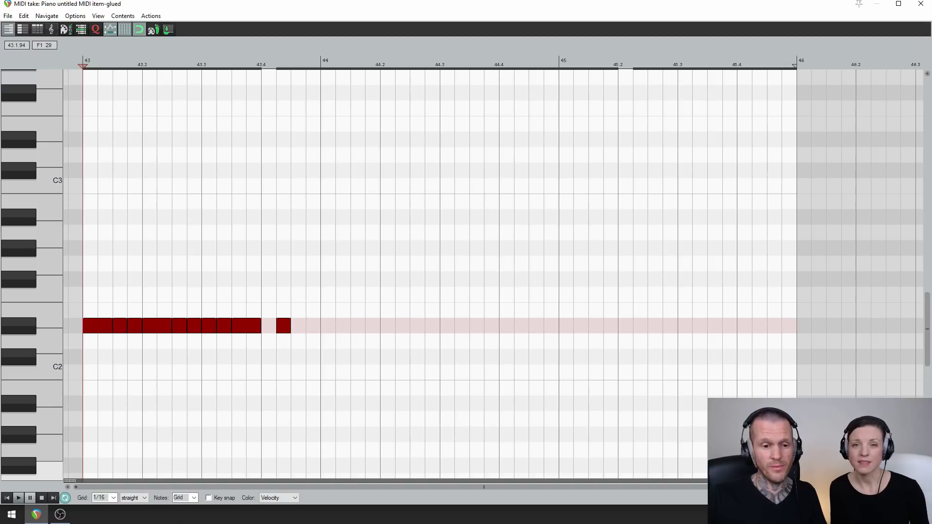
Set the grid to 1/8 and copy the first eight D#2 notes to directly after the phrase's last note
left_click(106, 497)
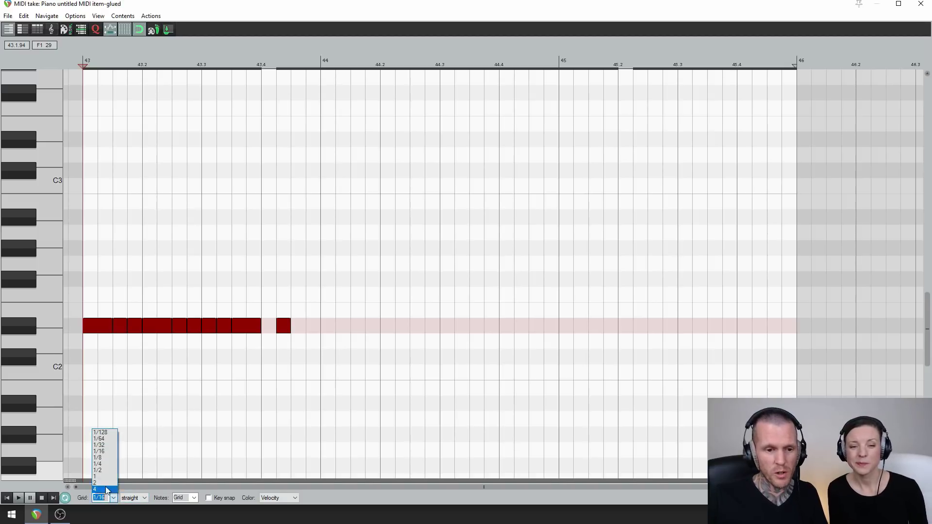
left_click(100, 457)
mouse_move(89, 310)
left_mouse_down()
mouse_move(132, 331)
mouse_move(112, 331)
mouse_move(223, 349)
left_mouse_up()
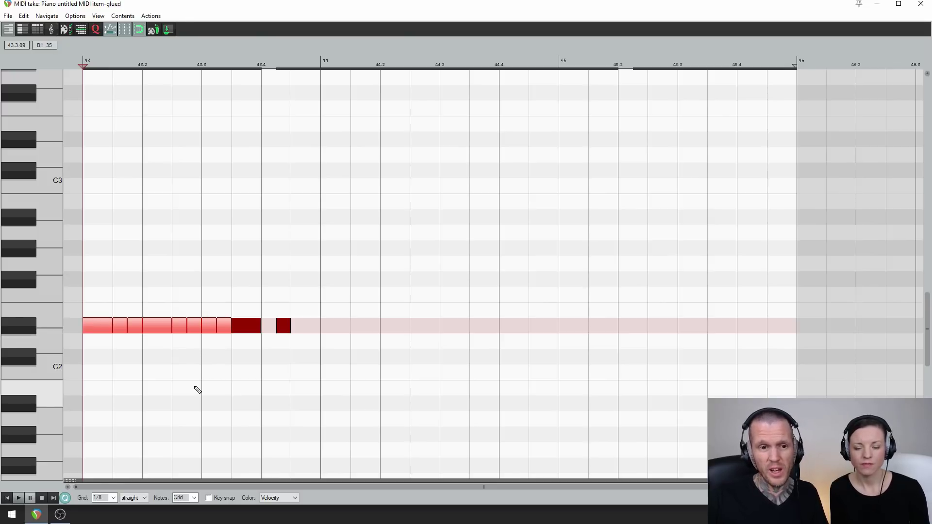
left_click_drag(93, 331, 311, 328)
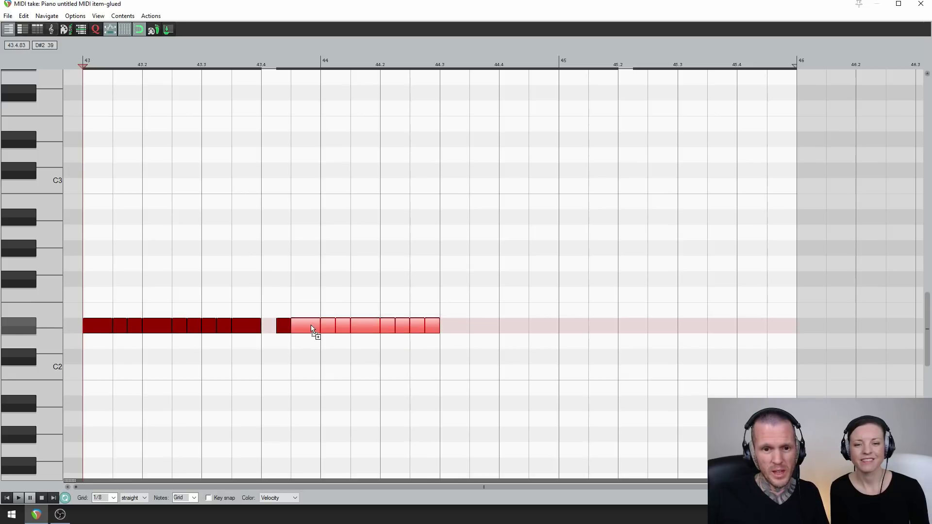
left_click(295, 312)
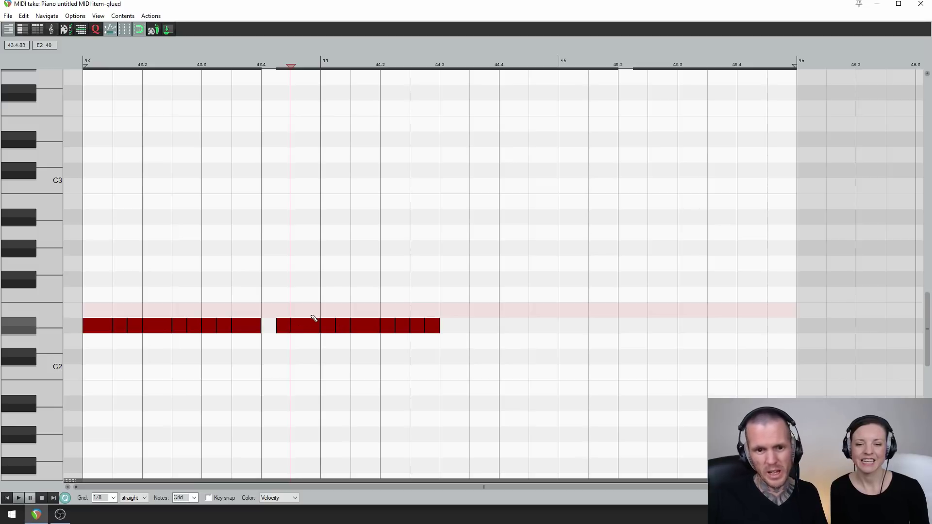
Raise the copied eight notes to F2, and duplicate the whole two-phrase pattern starting at 44.3
left_click_drag(306, 312, 471, 350)
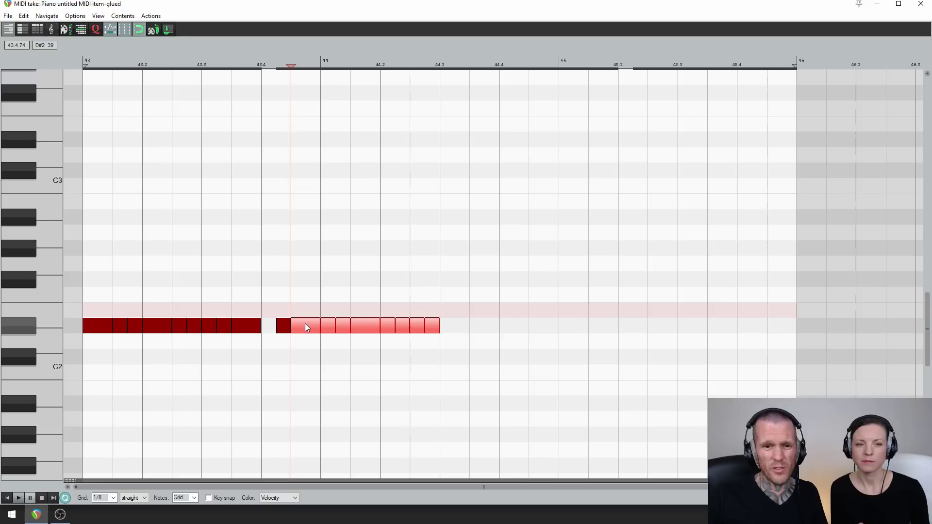
left_click_drag(306, 327, 308, 303)
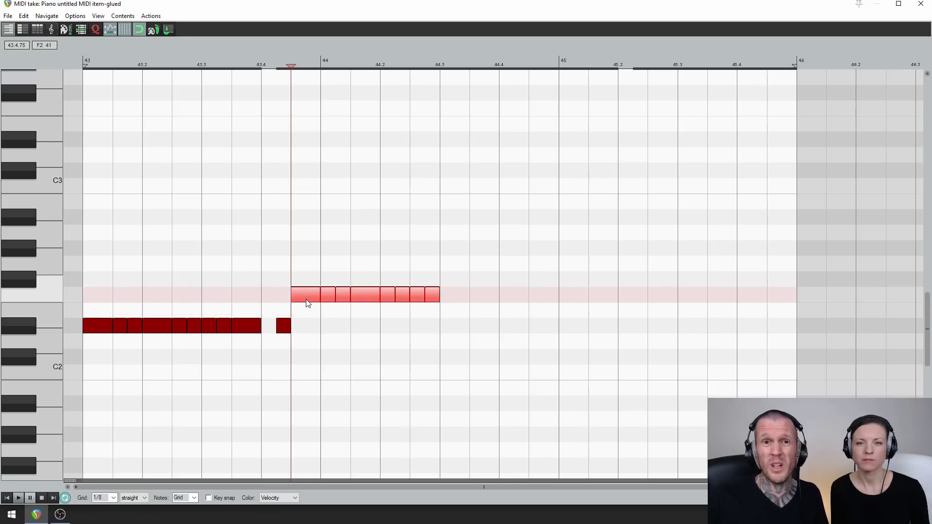
key("super+Up")
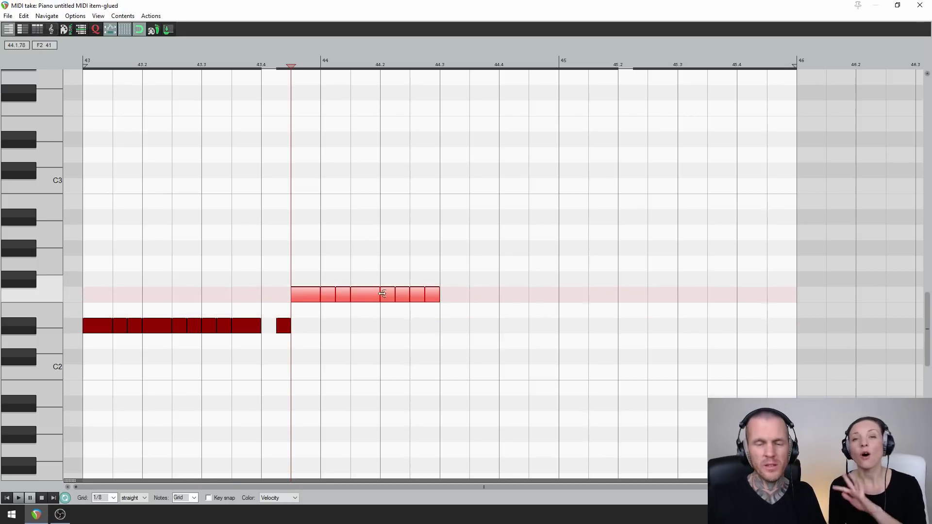
left_click_drag(470, 278, 64, 334)
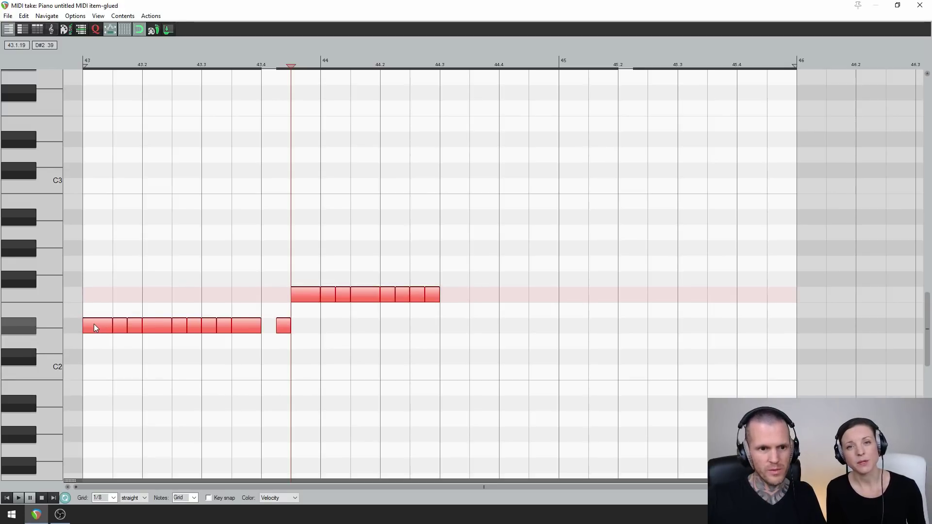
left_click_drag(91, 324, 450, 327)
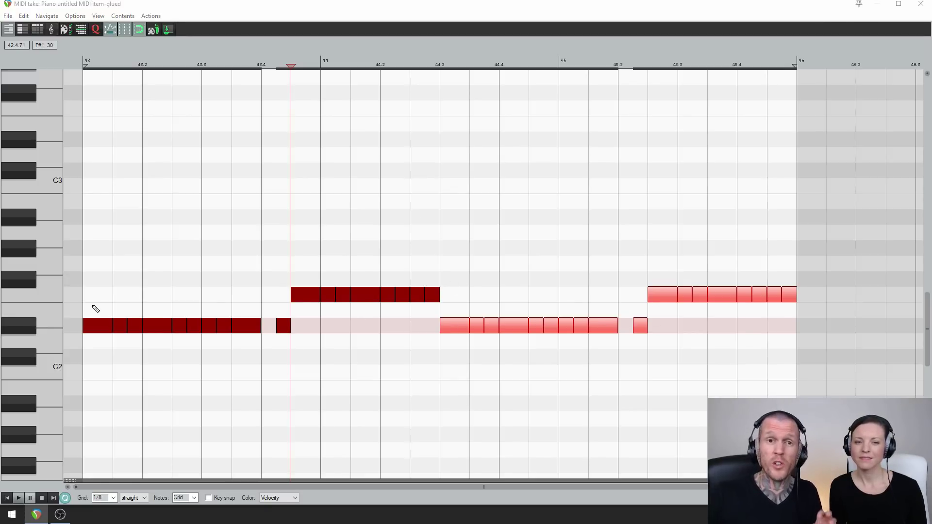
Compare the first D#2 phrase with the F2 phrase by selecting each in turn
left_click_drag(93, 306, 269, 363)
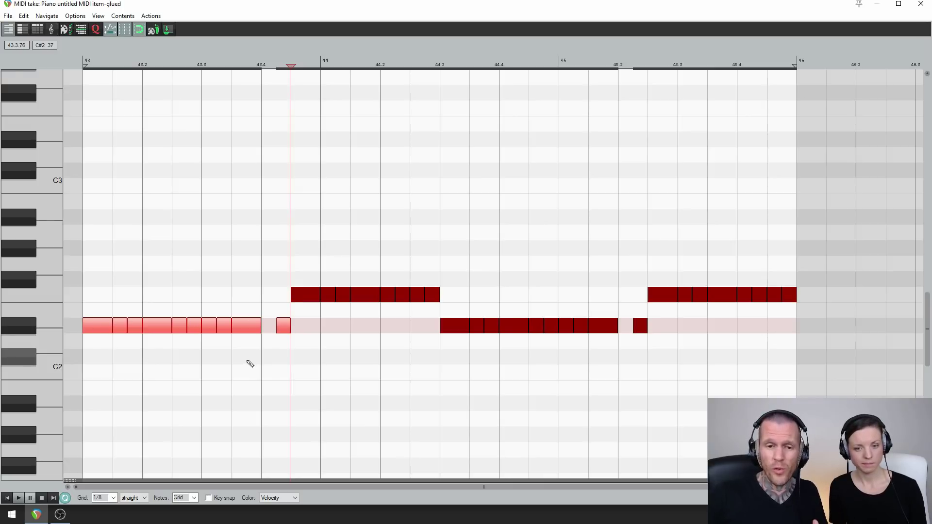
left_click_drag(306, 276, 355, 308)
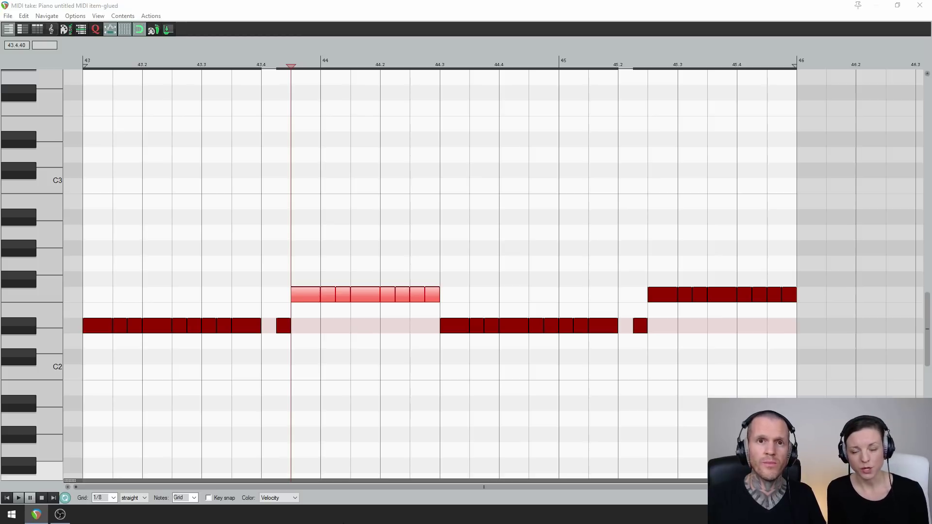
left_click_drag(87, 309, 284, 364)
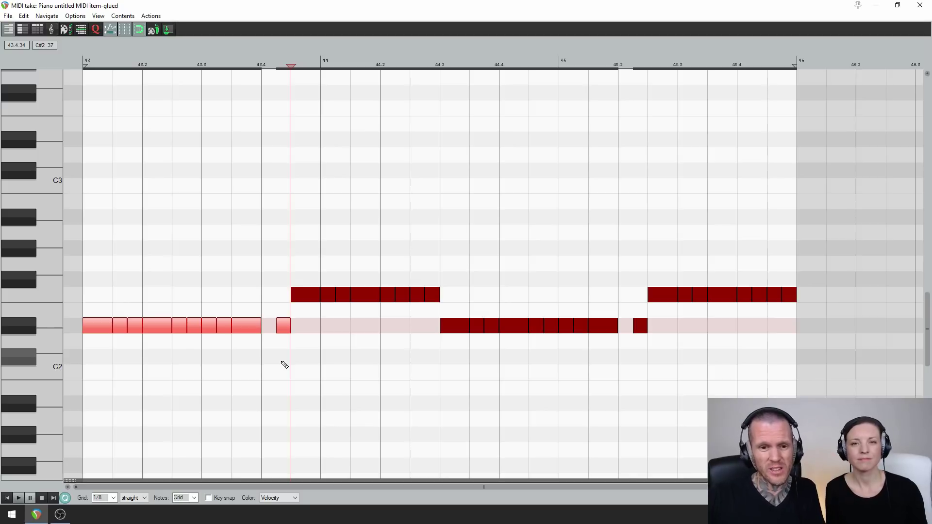
Transpose the second phrase to C#3, the third phrase to G#2 and the fourth phrase to B2
left_click_drag(295, 279, 304, 174)
left_click_drag(385, 271, 648, 387)
left_click_drag(447, 325, 447, 252)
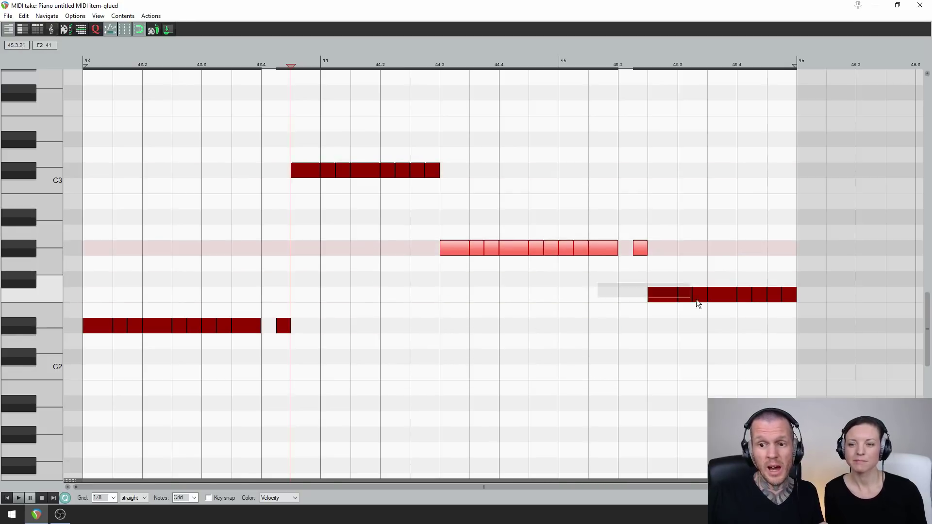
left_click(663, 297)
left_click_drag(657, 299, 668, 211)
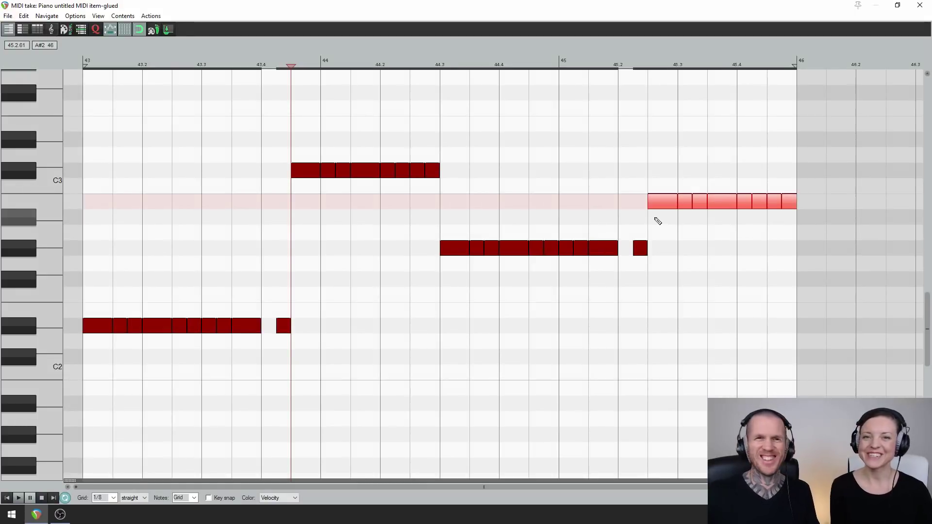
Play the four-phrase melody from the beginning and stop playback
key("Home")
key("space")
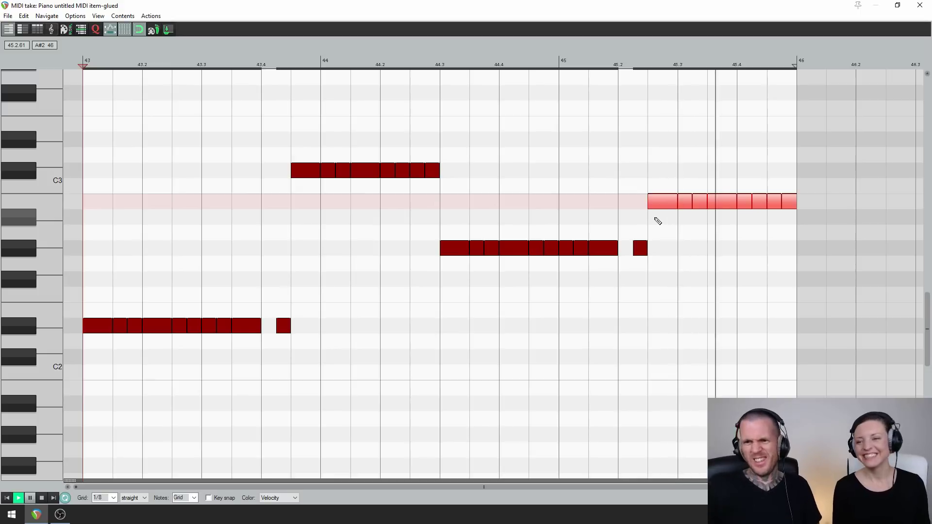
key("space")
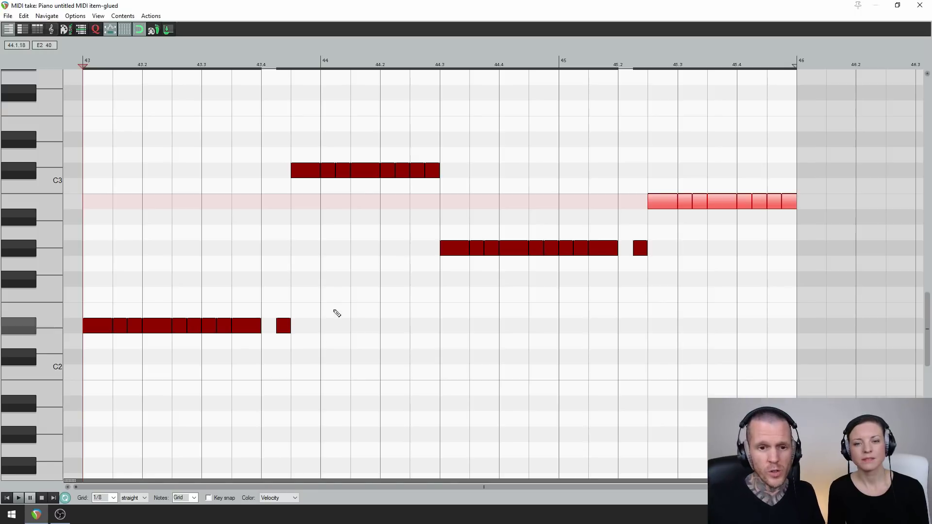
In the first phrase, move the second note up to F#2 and the sixth note down to C#2
left_click_drag(303, 279, 117, 329)
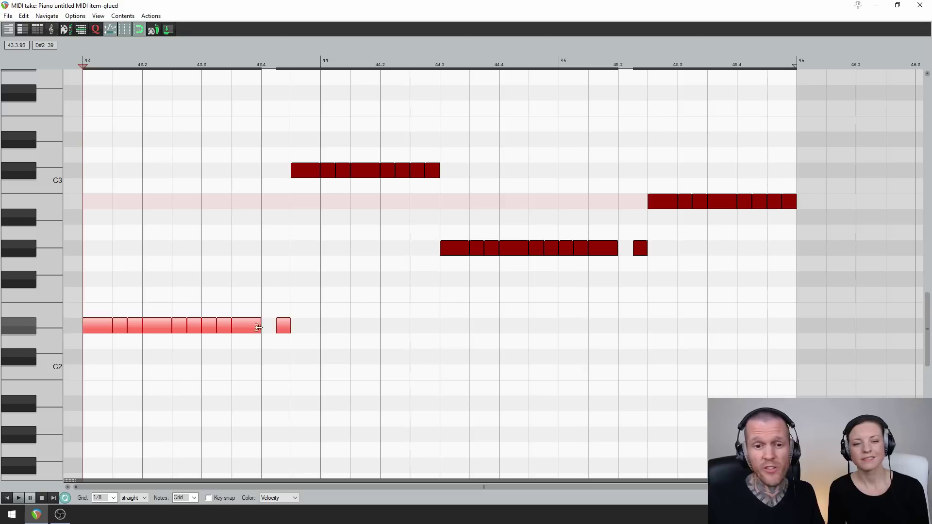
left_click(118, 322)
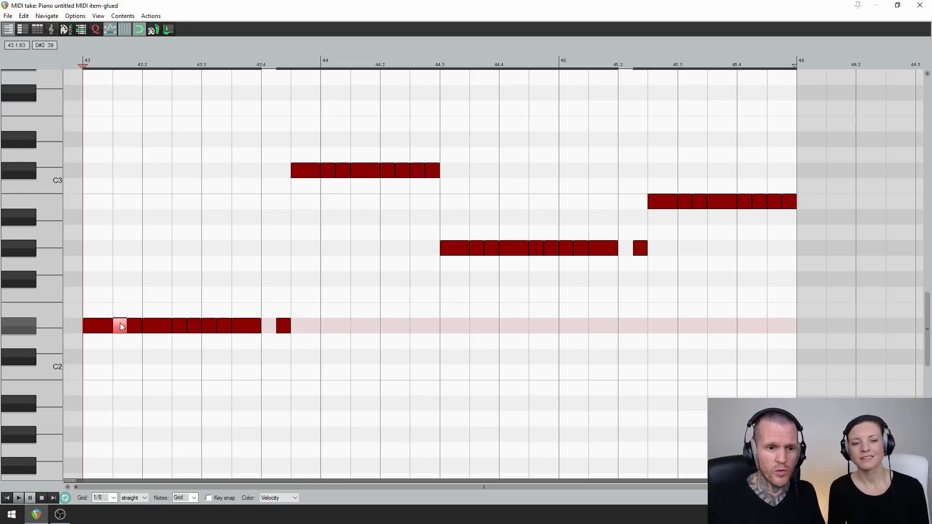
left_click_drag(121, 324, 124, 281)
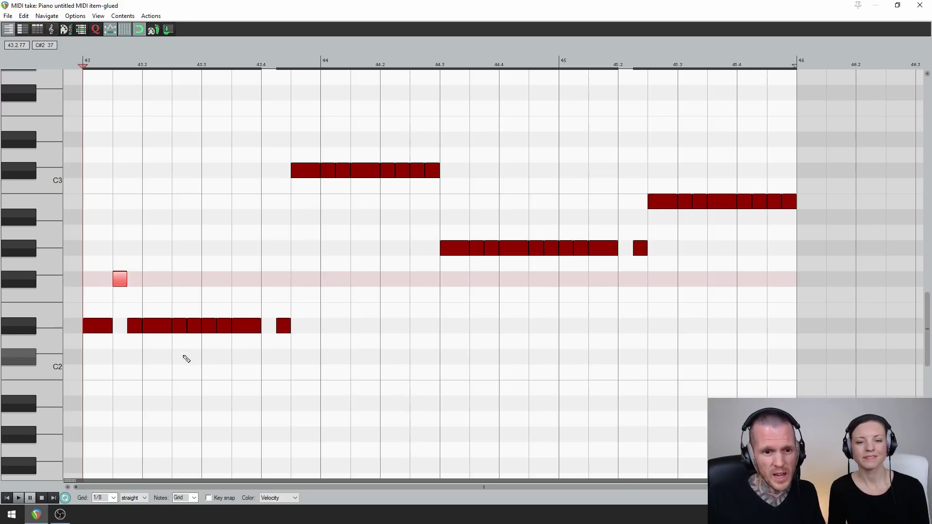
left_click(194, 326)
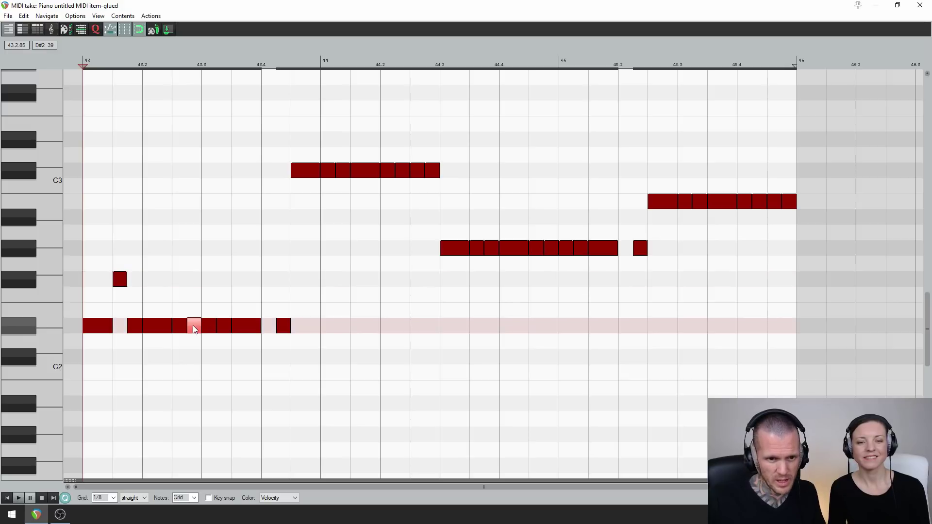
left_click_drag(193, 325, 193, 356)
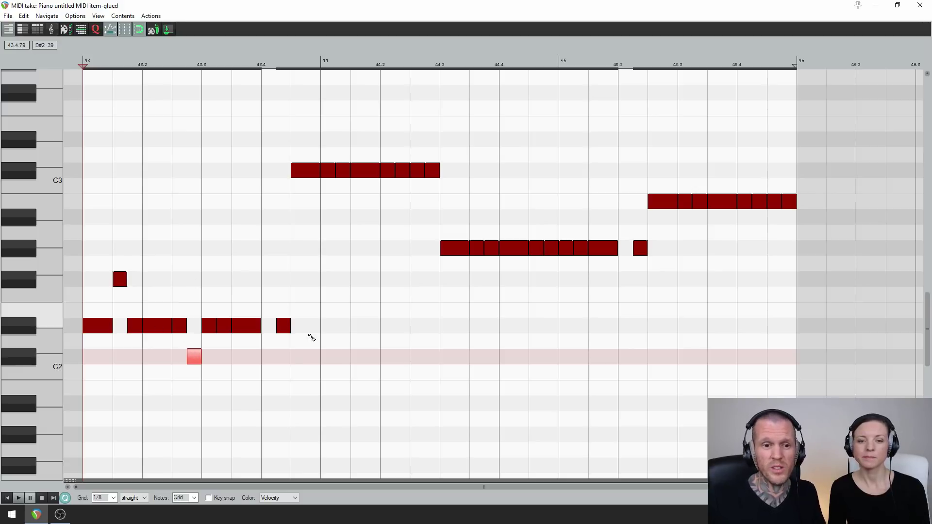
In the third phrase, move the second note up to B2 and the sixth note down to F#2
left_click_drag(421, 224, 645, 297)
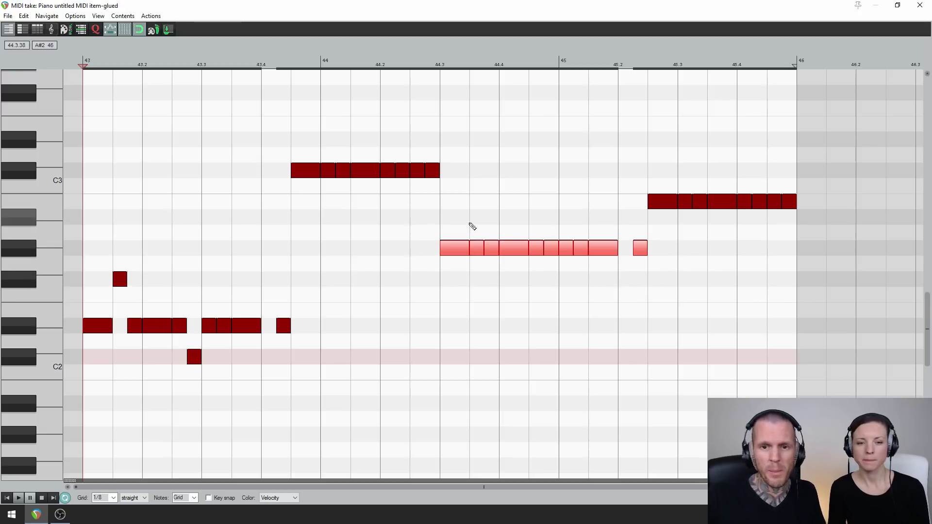
left_click(476, 248)
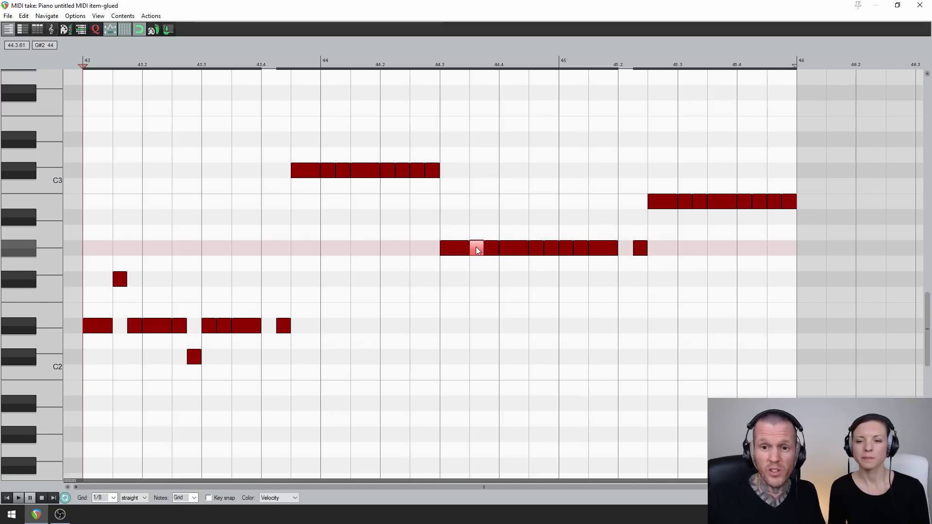
left_click_drag(477, 249, 478, 203)
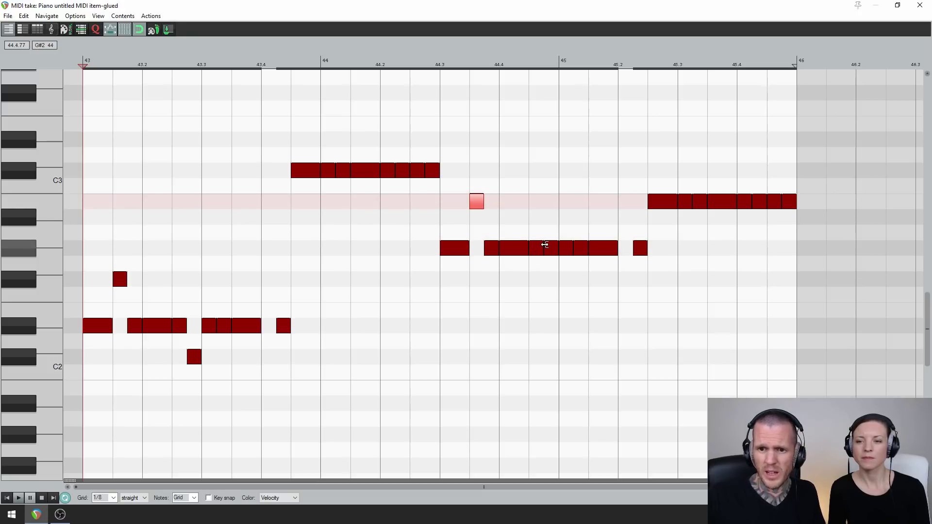
left_click_drag(549, 250, 551, 278)
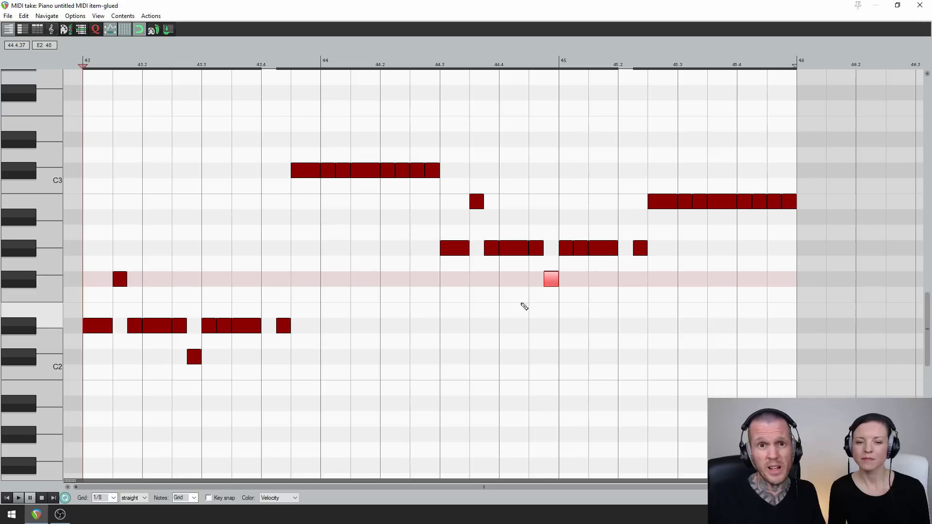
In the second phrase, move the sixth note down to B2 and the last note up to F3
left_click_drag(292, 160, 434, 177)
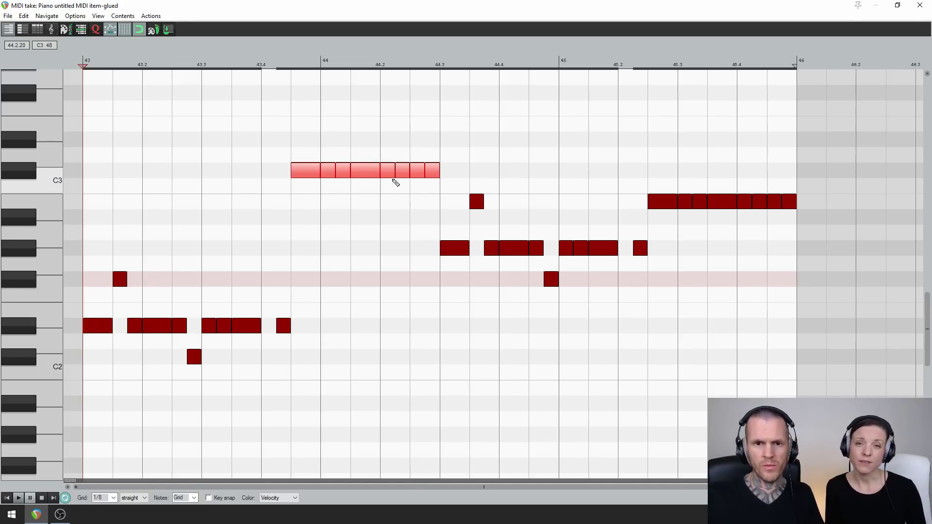
left_click_drag(283, 159, 391, 194)
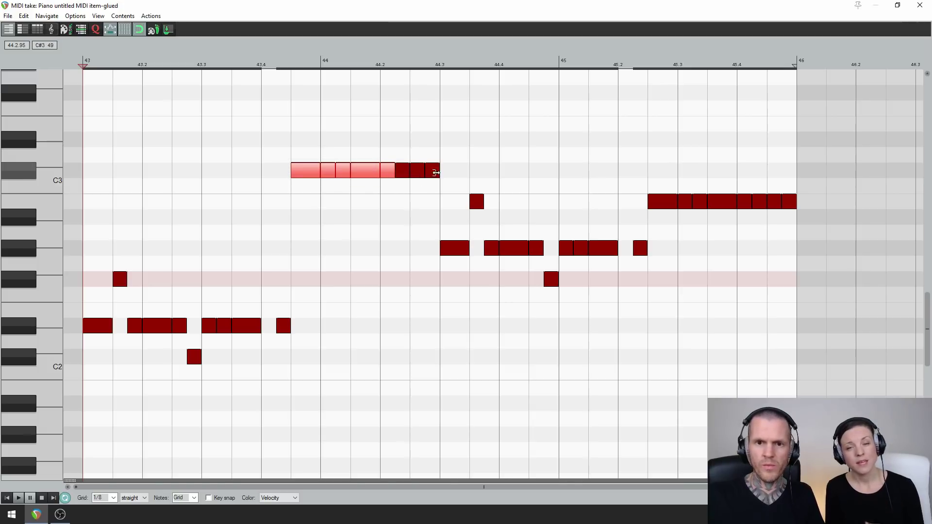
left_click(402, 172)
left_click_drag(402, 173, 402, 204)
left_click(416, 172)
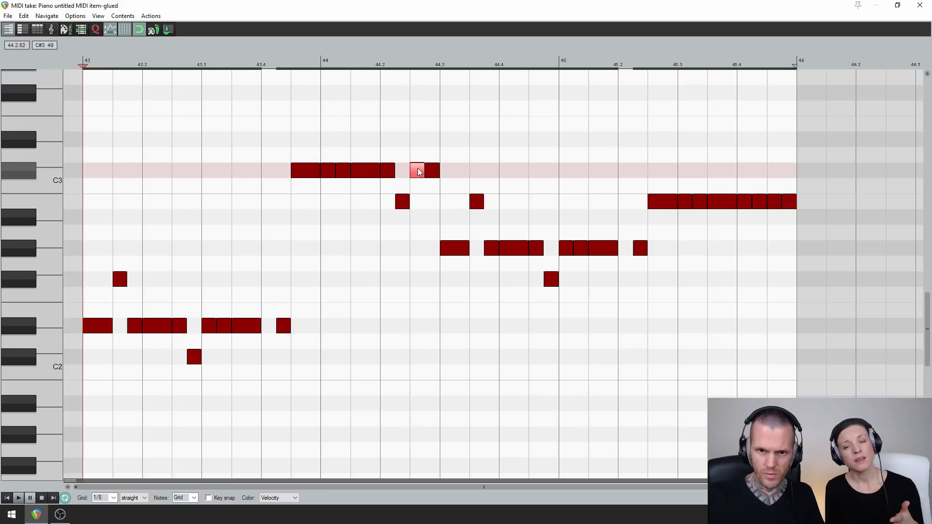
left_click_drag(430, 171, 440, 115)
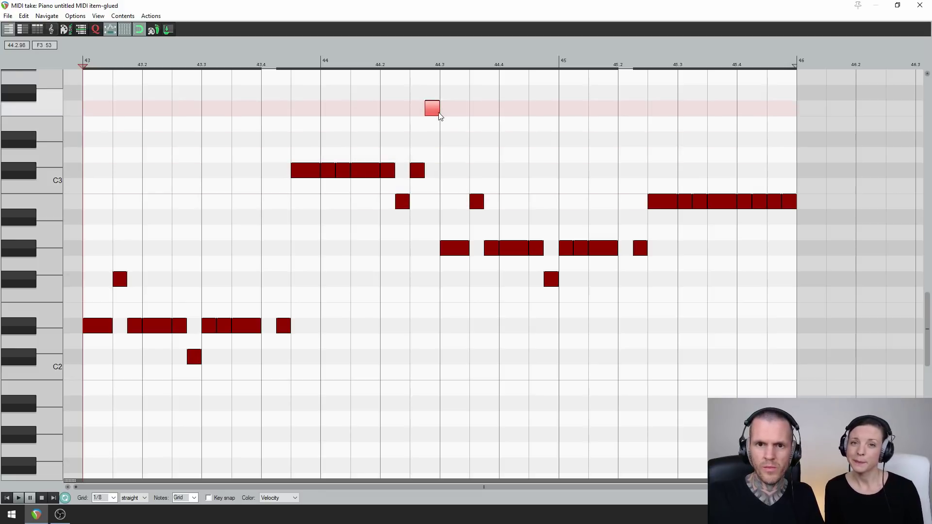
In the fourth phrase, set the last three notes to A#2, C#3 and D#3
left_click_drag(621, 190, 793, 144)
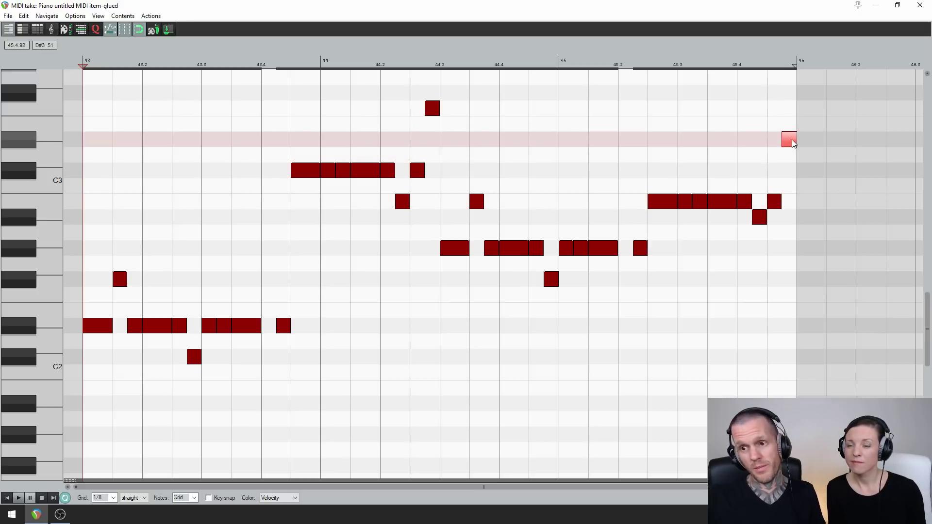
left_click(774, 204)
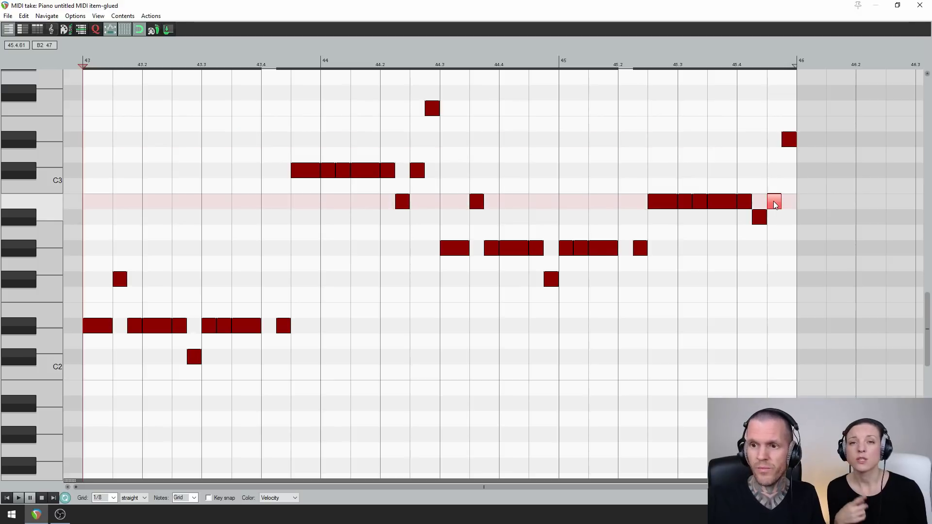
left_click_drag(775, 204, 775, 172)
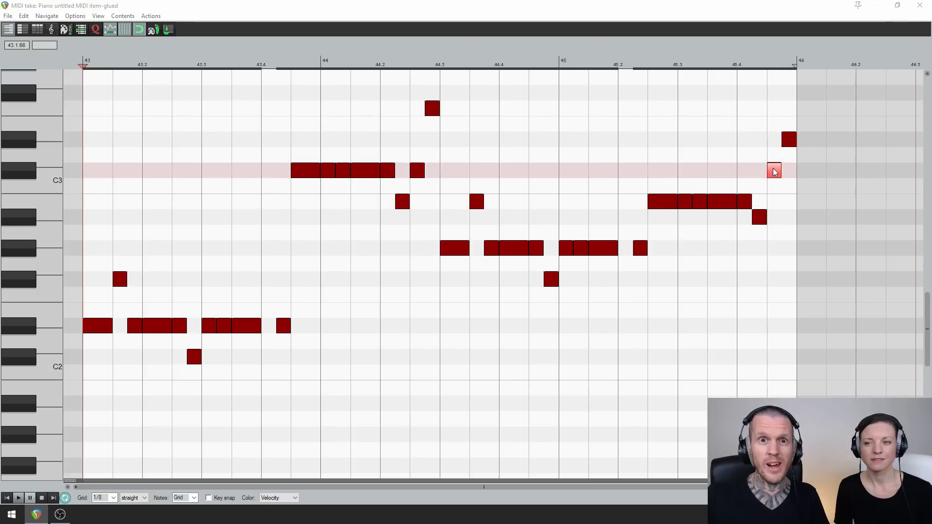
Play the melody from the beginning, and play the fourth phrase again from its first note
key("space")
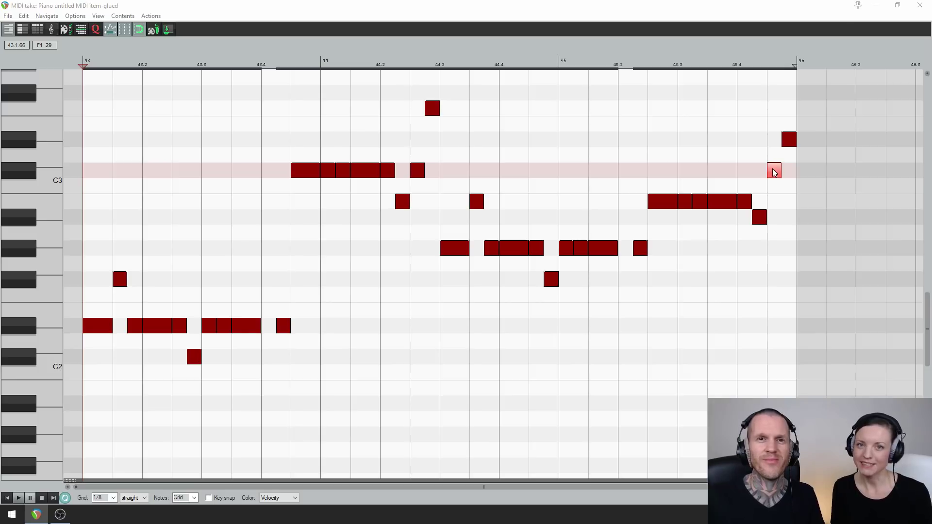
left_click(774, 171)
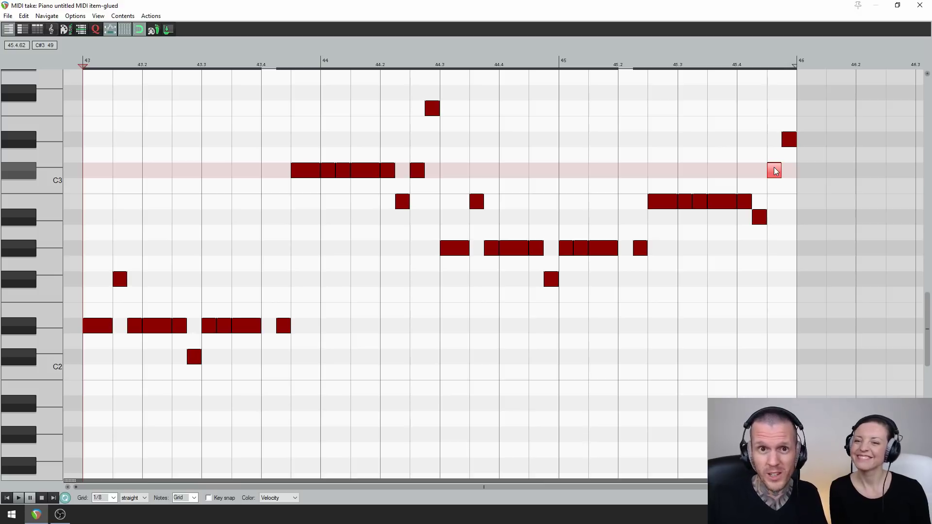
left_click(745, 203)
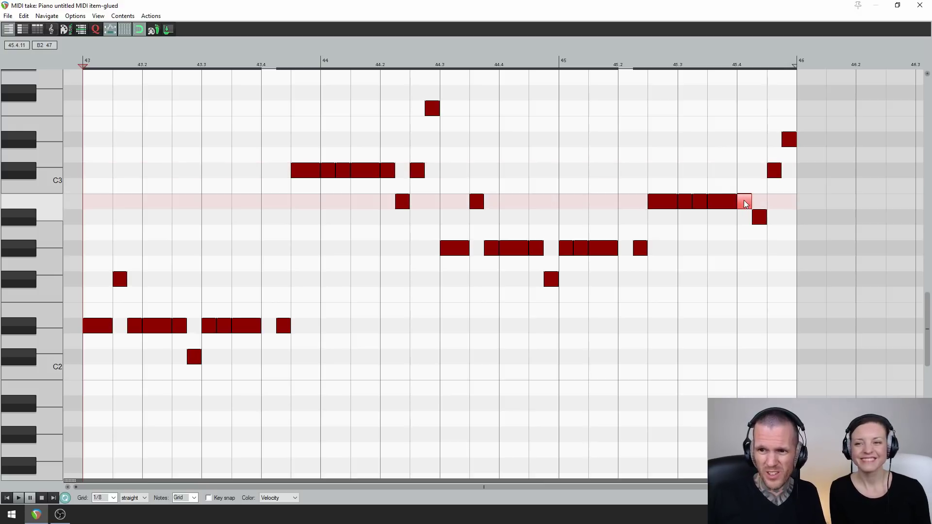
left_click(649, 219)
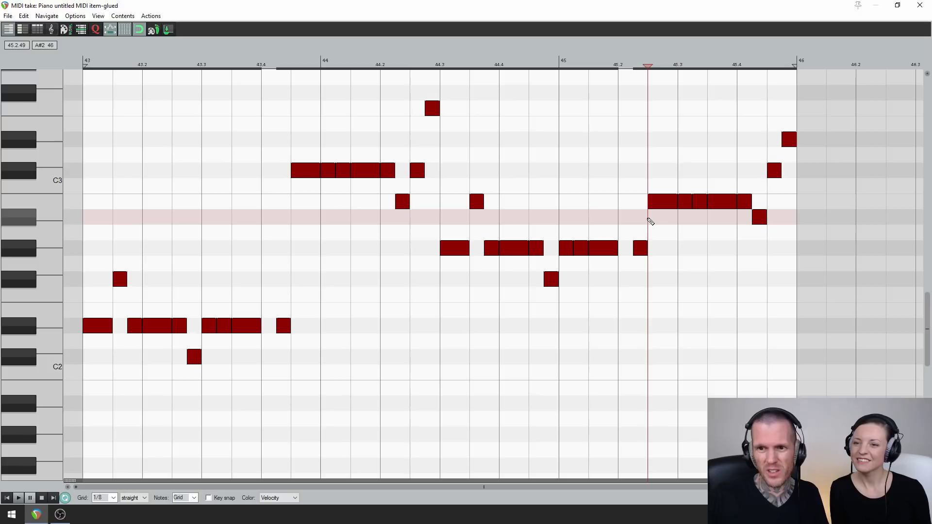
key("space")
key("space")
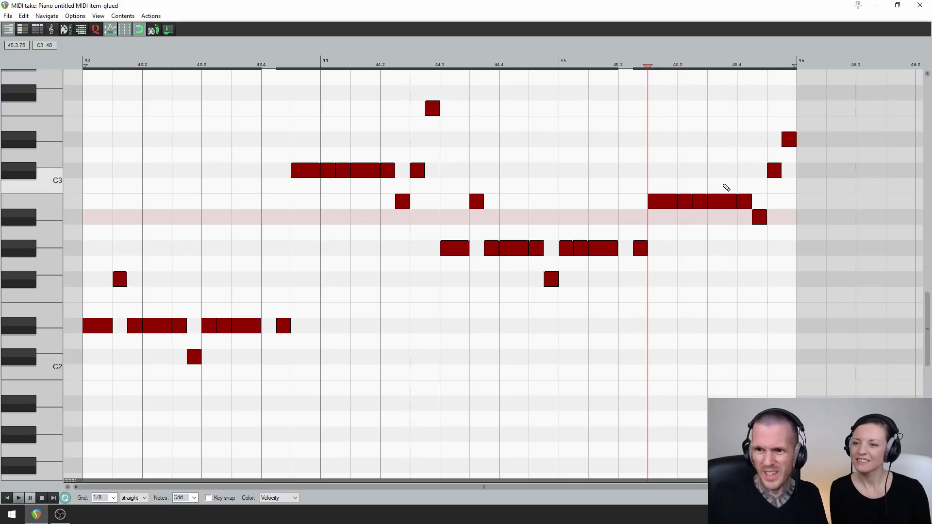
Join the fourth and fifth notes of the fourth phrase into one long note and play the phrase
left_click(739, 208)
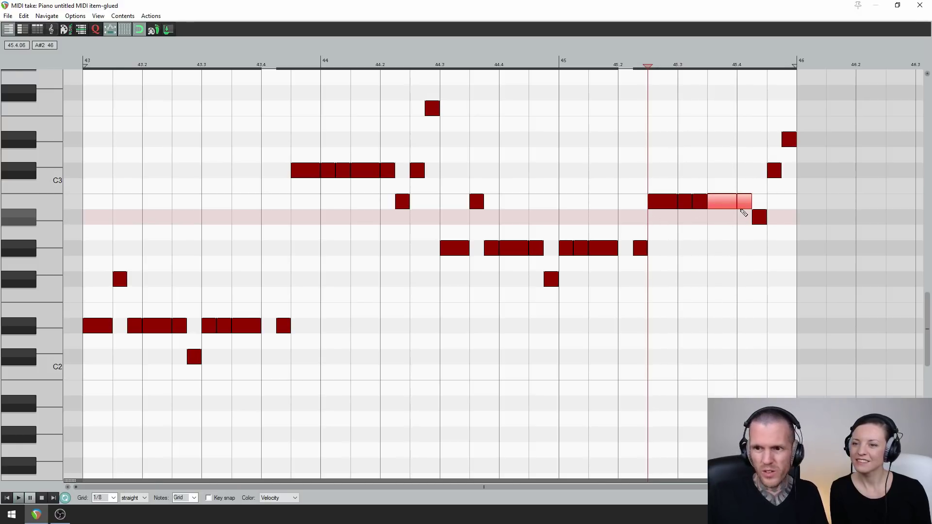
left_click(758, 220)
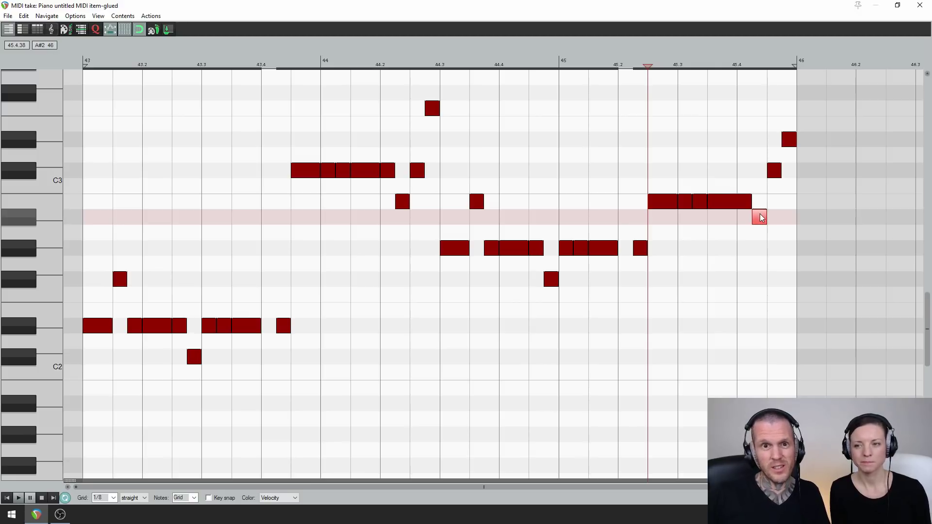
key("space")
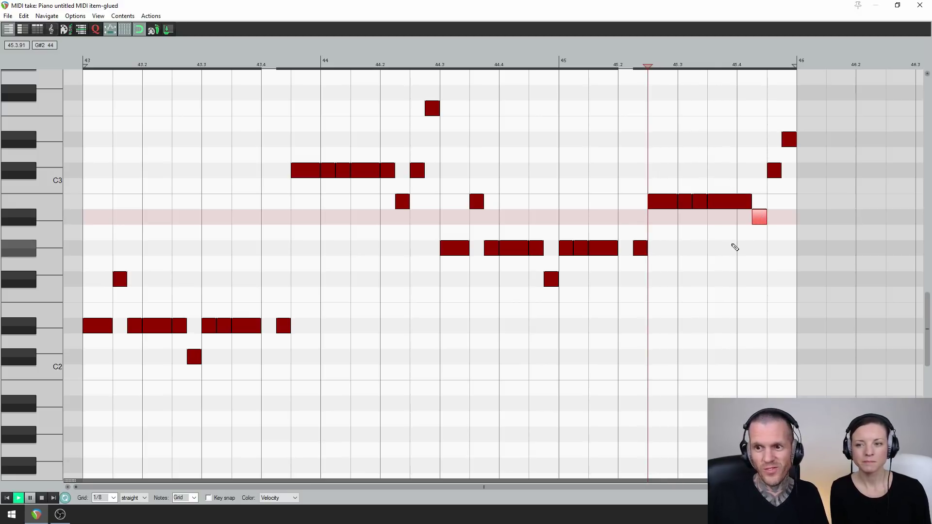
key("space")
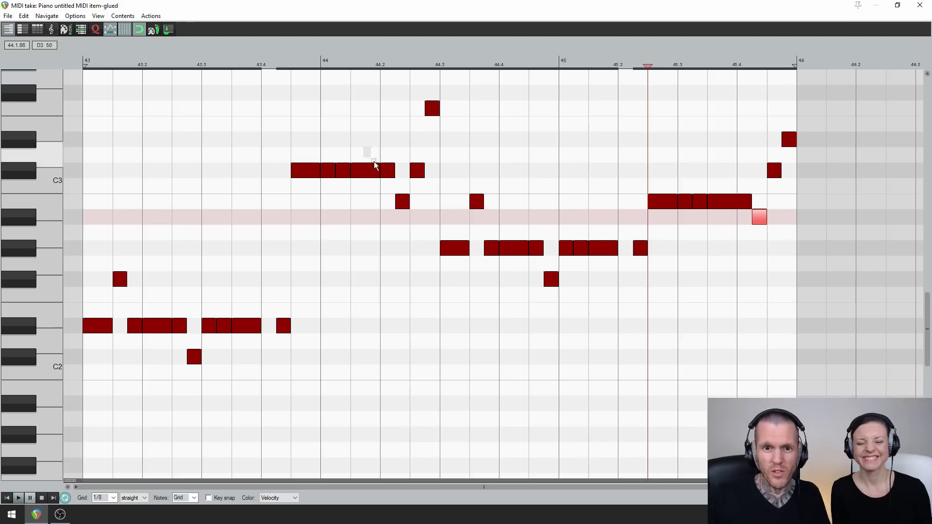
Join the second phrase's fourth and fifth notes into one, and likewise the first phrase's eighth and ninth notes
left_click(391, 173)
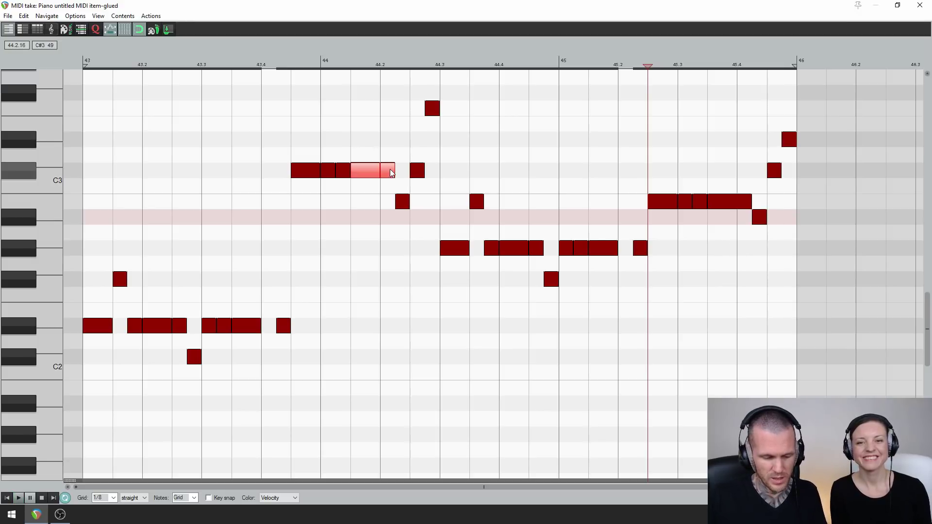
left_click_drag(392, 173, 394, 173)
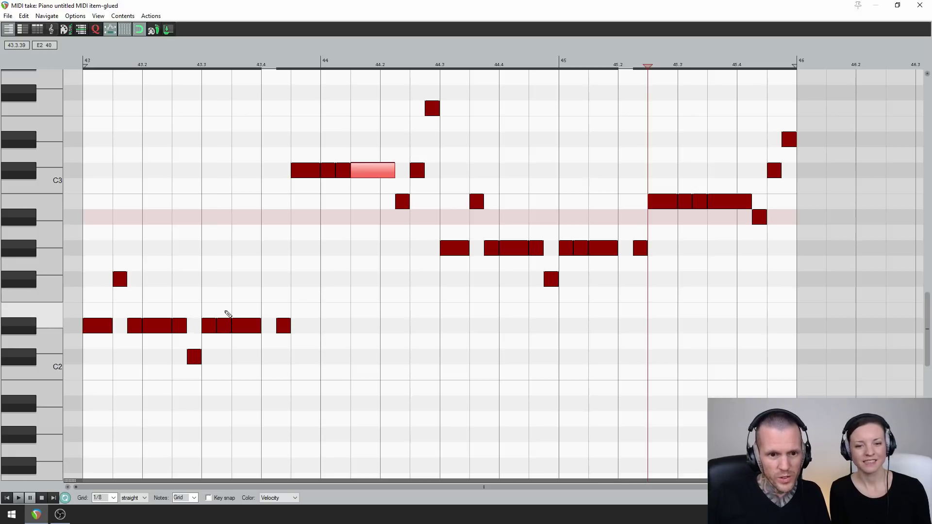
left_click(232, 312)
left_click(233, 323)
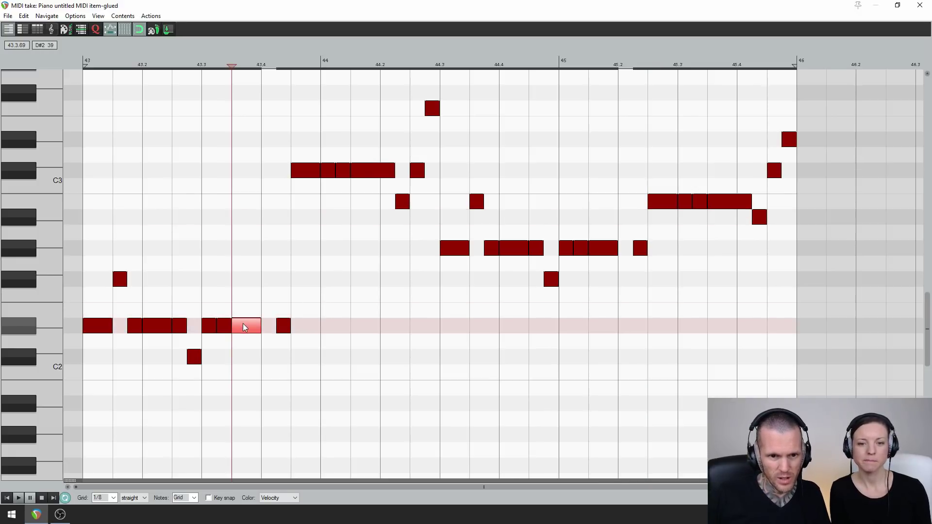
key("shift+Left")
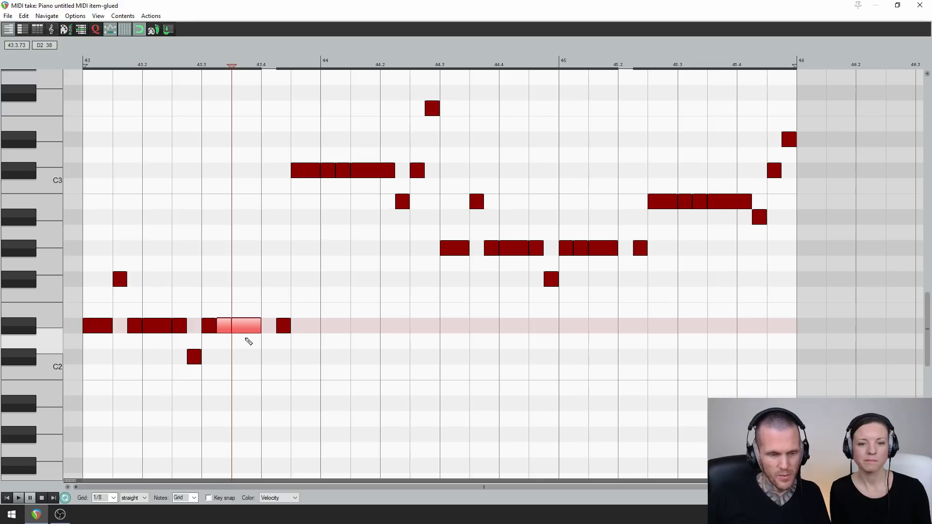
Return to the start of the melody and play it through with the joined notes
key("Home")
key("space")
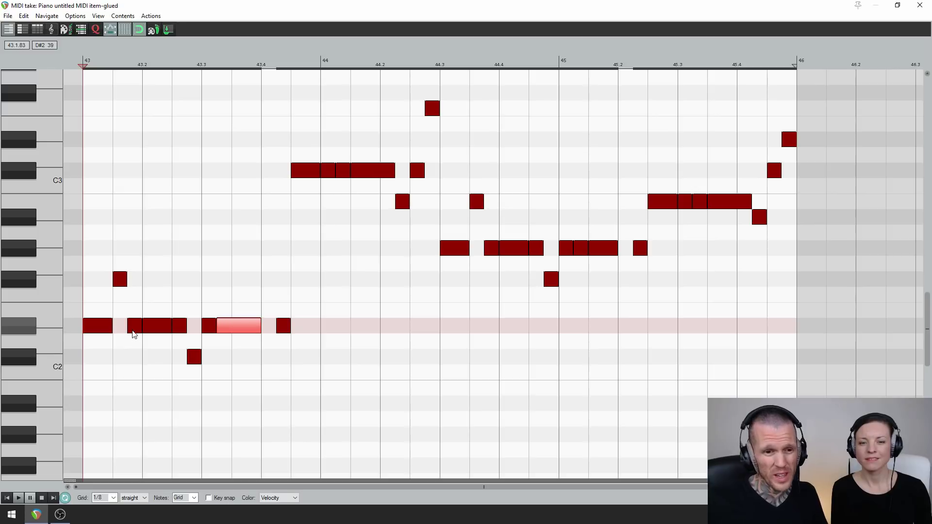
In the first phrase, move the fourth note down to D2
left_click_drag(127, 315, 197, 329)
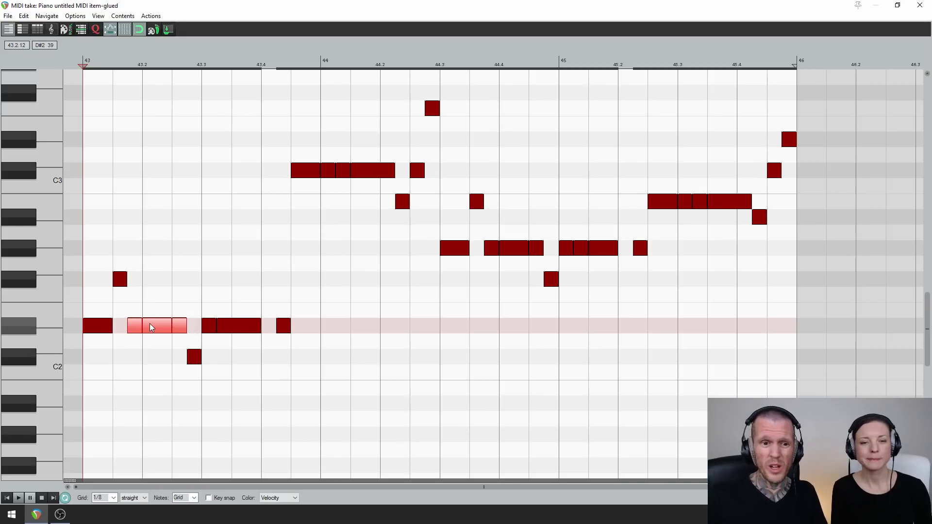
left_click(151, 326)
left_click_drag(150, 328, 152, 340)
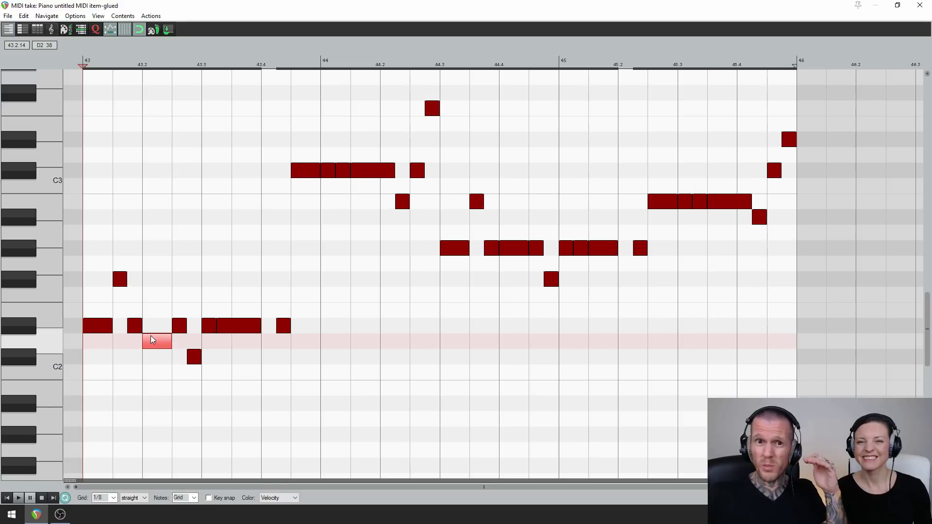
Audition the notes from the third to the eighth in the first phrase and move the seventh note up to E2
left_click(192, 358)
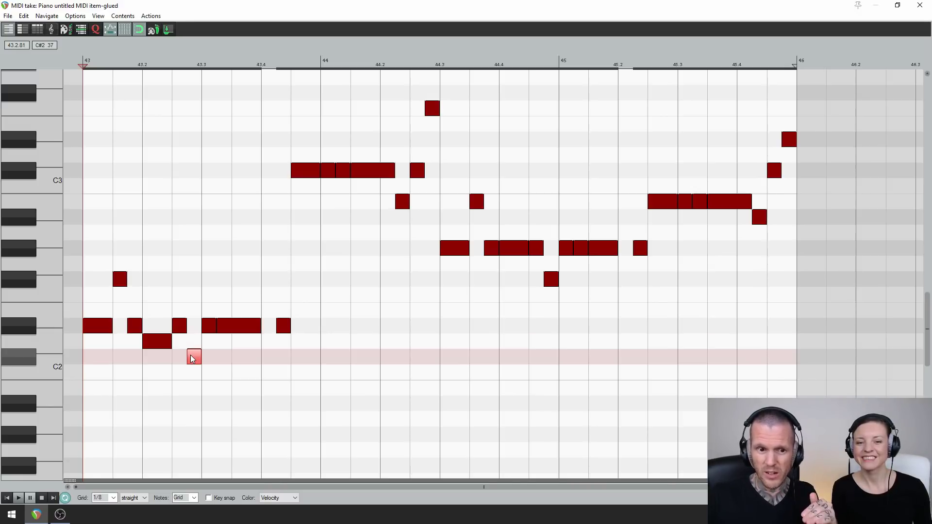
left_click(134, 328)
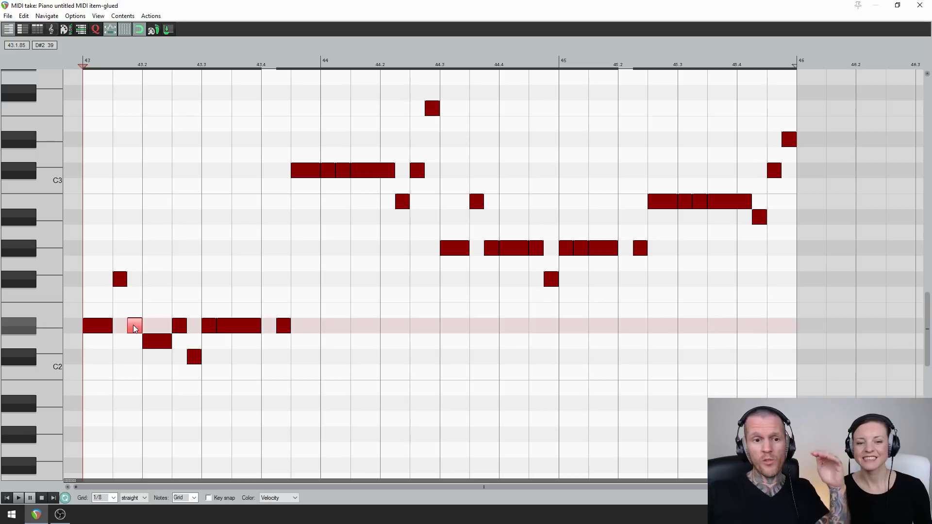
left_click(160, 341)
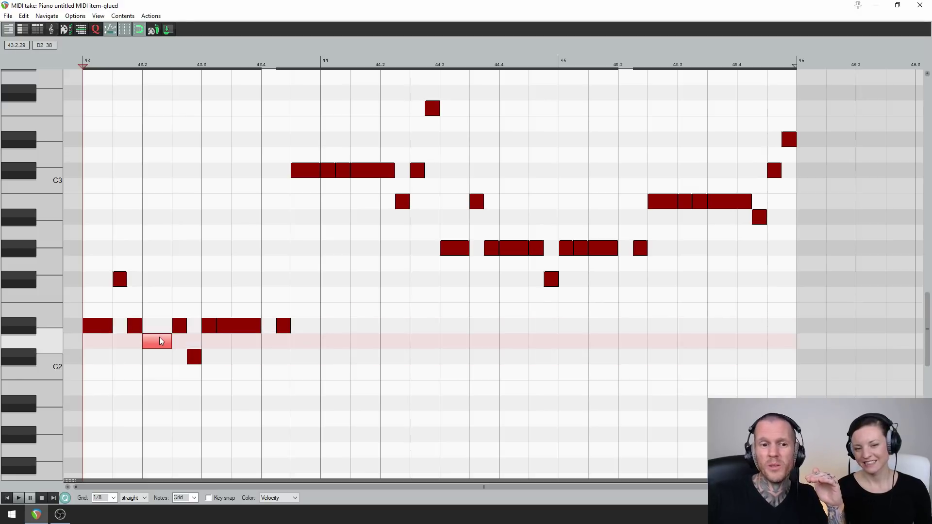
left_click(179, 325)
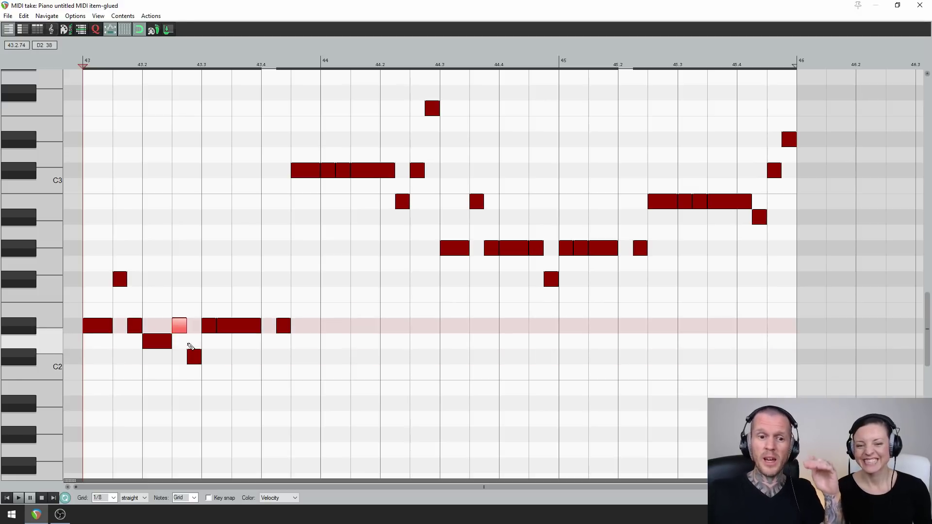
left_click(192, 357)
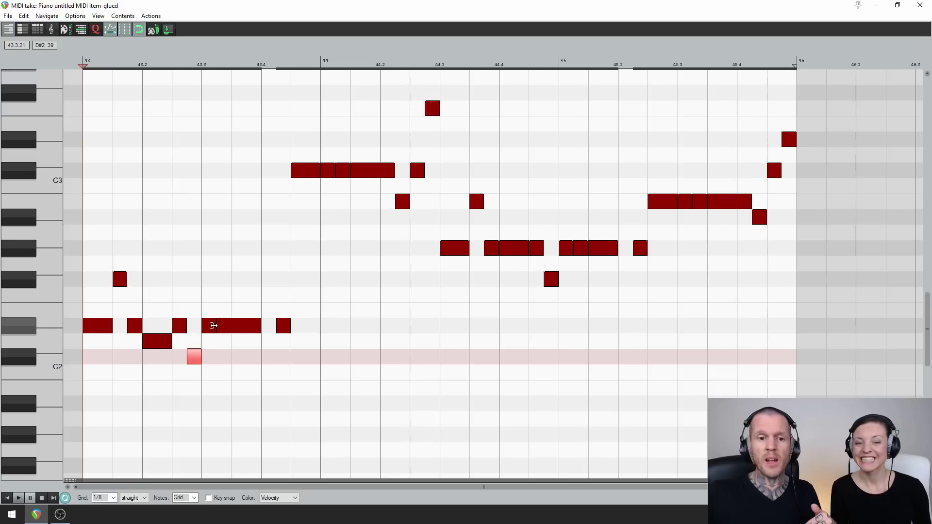
left_click(231, 330)
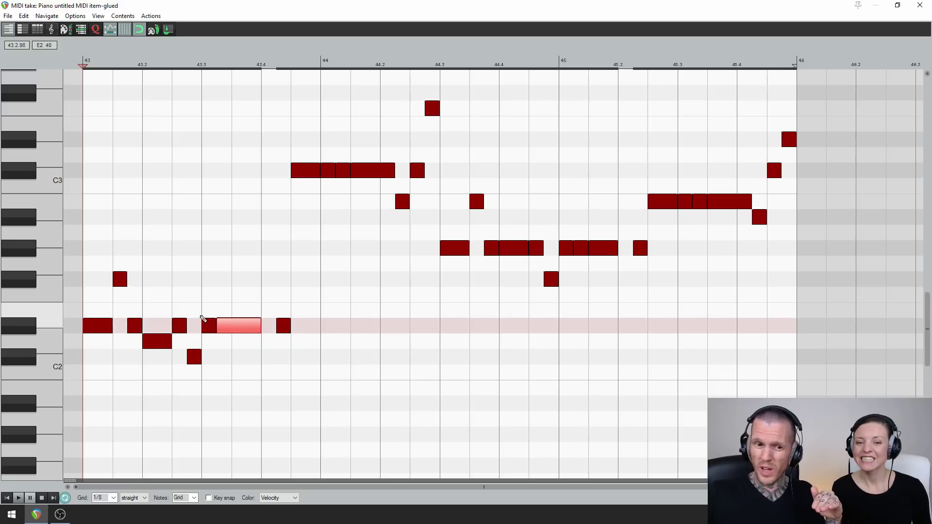
left_click(208, 325)
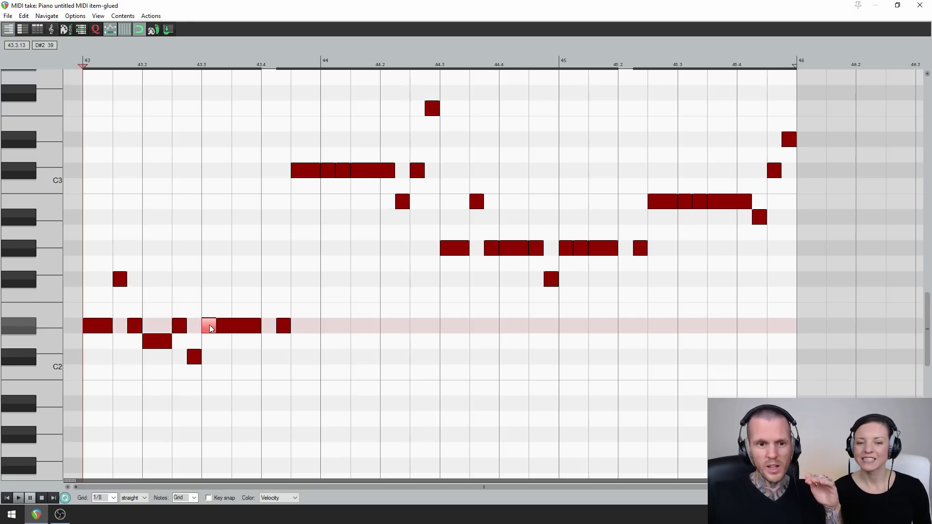
left_click_drag(210, 328, 212, 316)
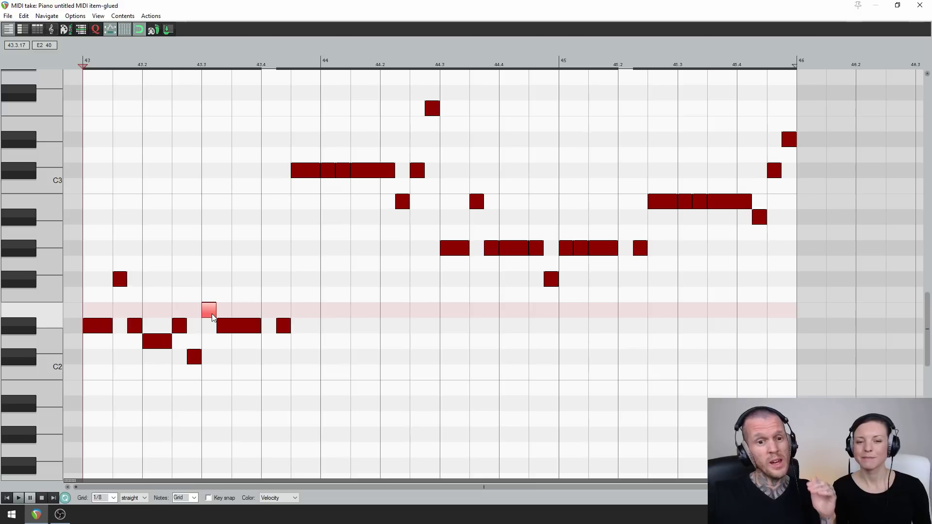
Audition the first phrase's eighth note and play the melody from the start
left_click(230, 326)
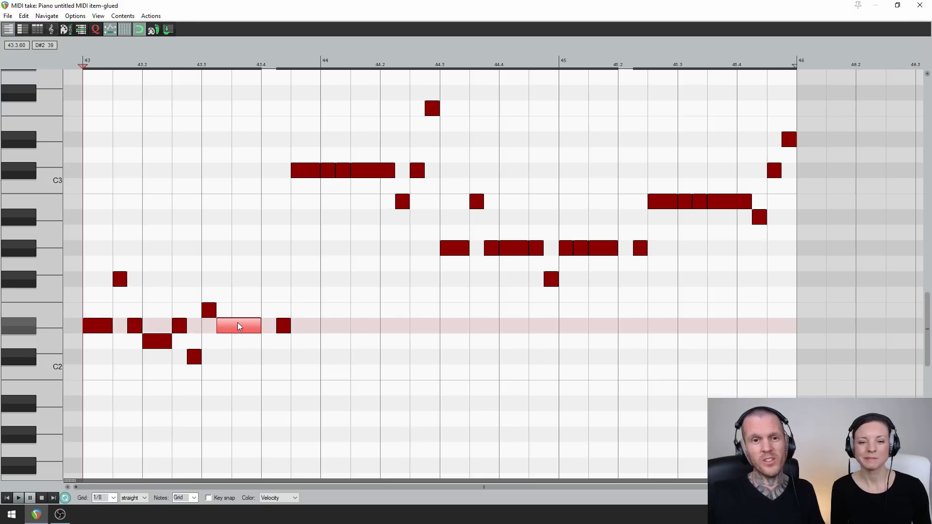
key("space")
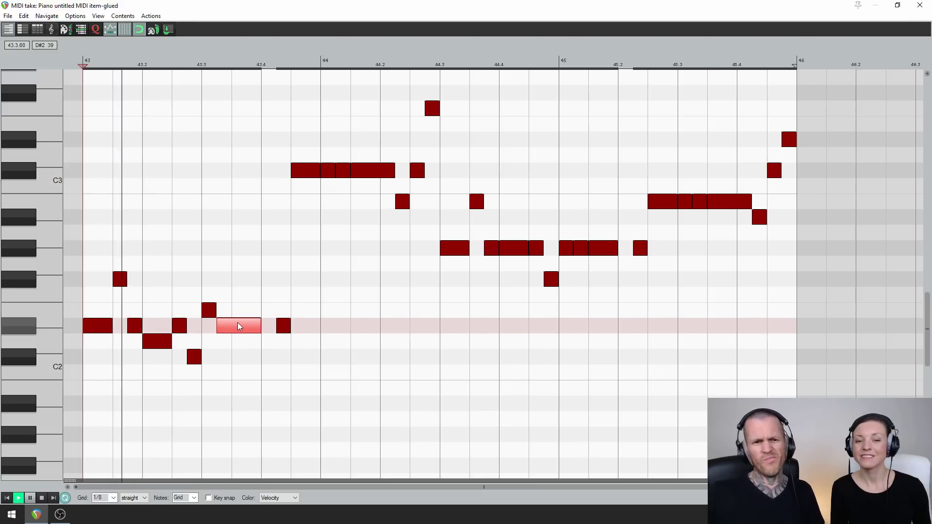
key("space")
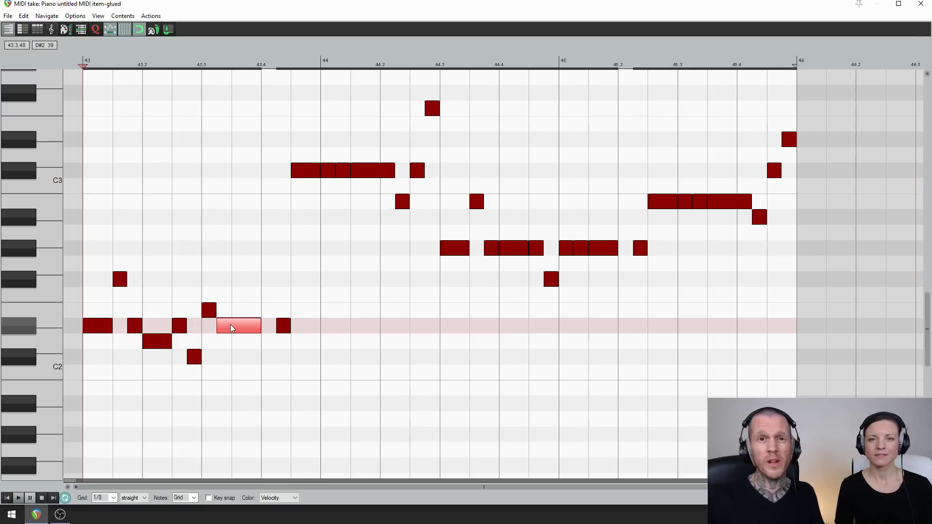
In the third phrase, move the fourth note down to G2 and the seventh note up to A2
left_click_drag(97, 264, 301, 402)
left_click_drag(450, 192, 636, 342)
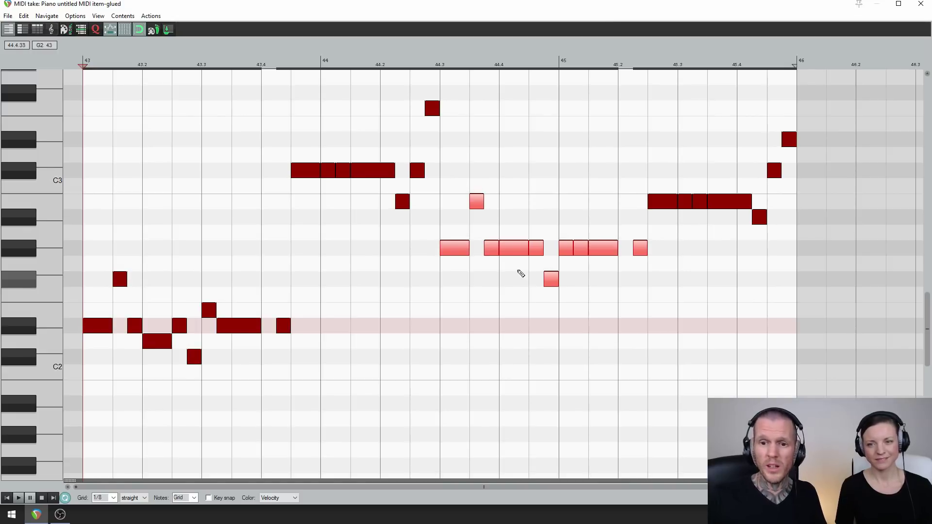
left_click(513, 248)
left_click_drag(514, 250, 515, 263)
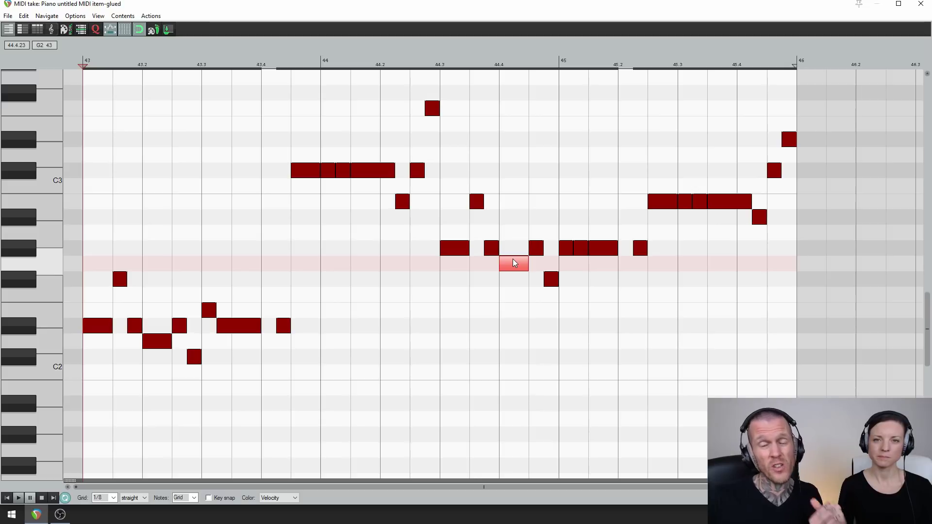
left_click_drag(566, 247, 566, 239)
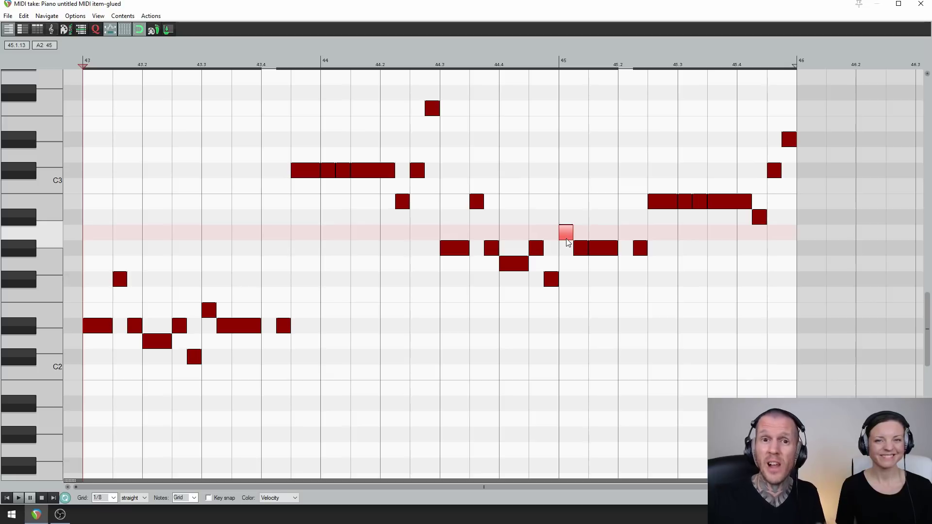
Select the third phrase and the first phrase in turn to compare them, and set the grid to 1/16
left_click_drag(448, 199, 637, 345)
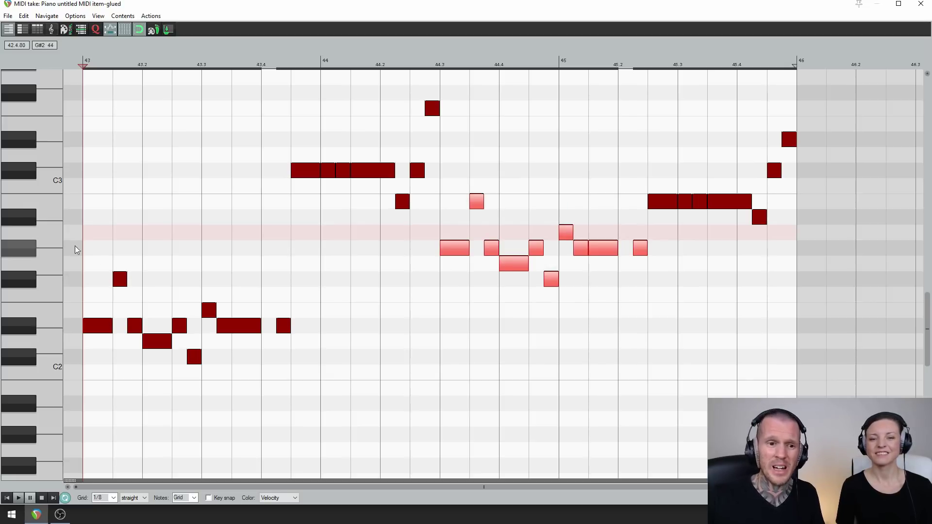
left_click_drag(97, 258, 317, 404)
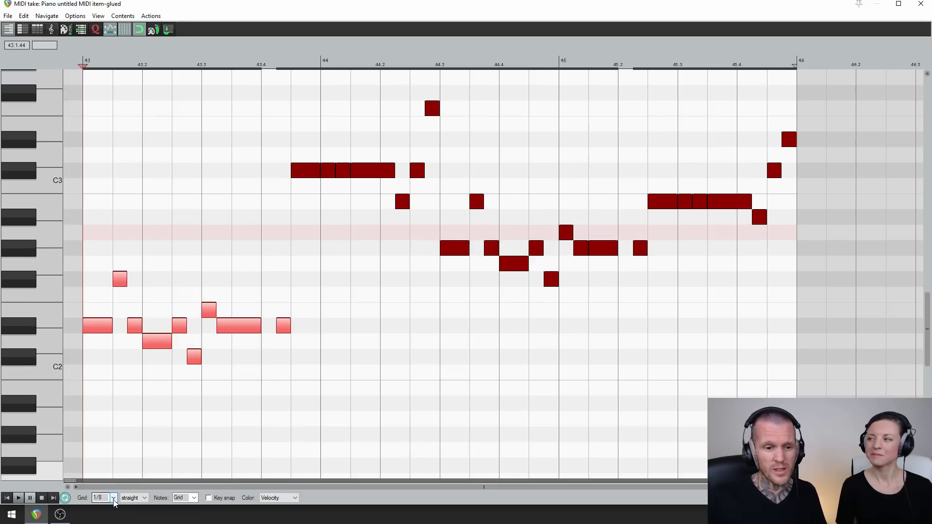
left_click(100, 497)
left_click(100, 451)
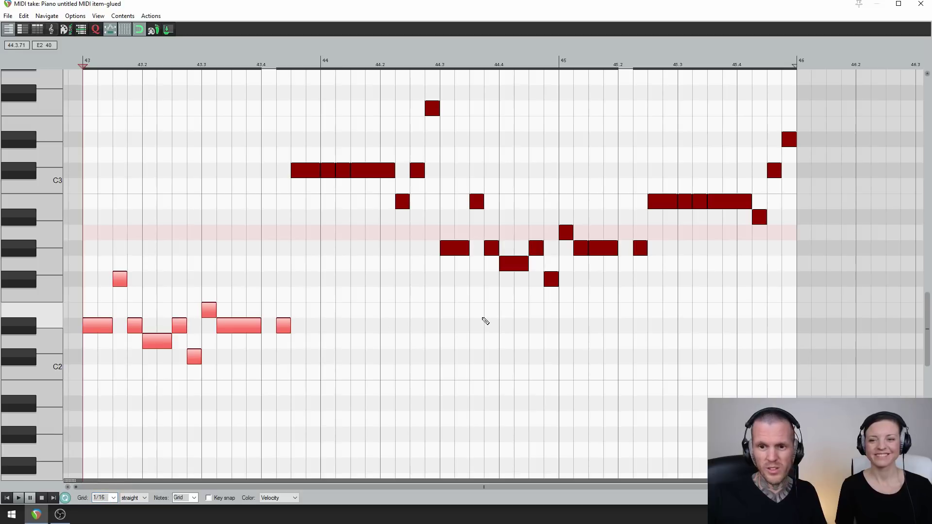
Split the third phrase's ninth note in half, move its second half down to G2, and audition the phrase's last note
left_click(605, 229)
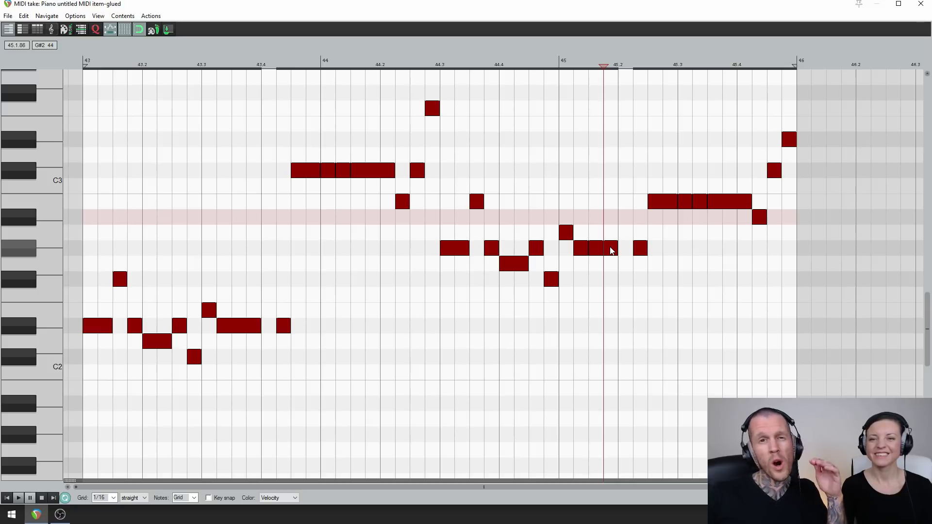
left_click_drag(610, 248, 610, 265)
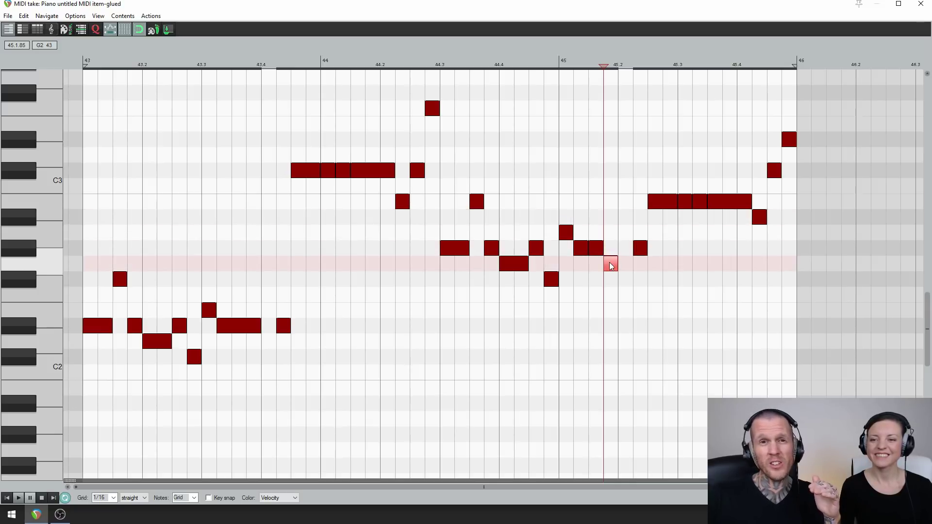
left_click(638, 247)
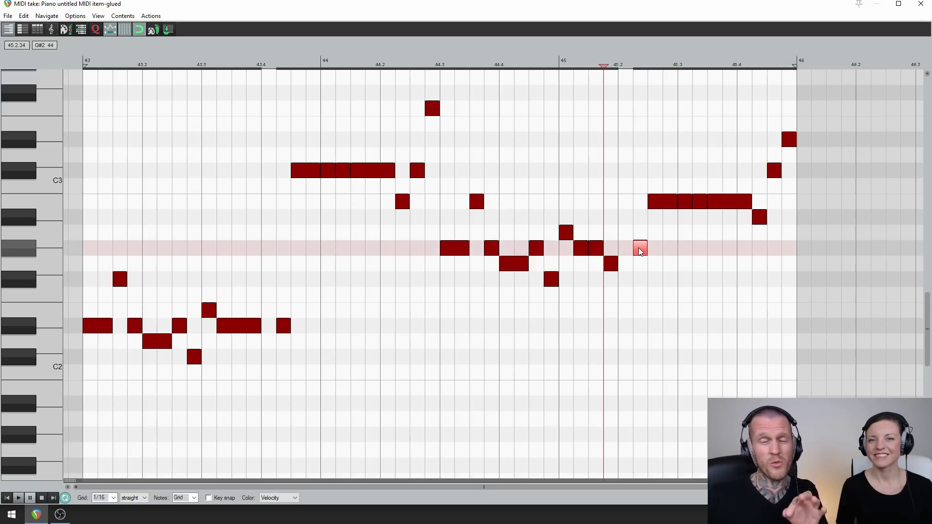
Play back the third phrase from its first note, and replay the whole melody from the beginning
left_click(442, 263)
key("space")
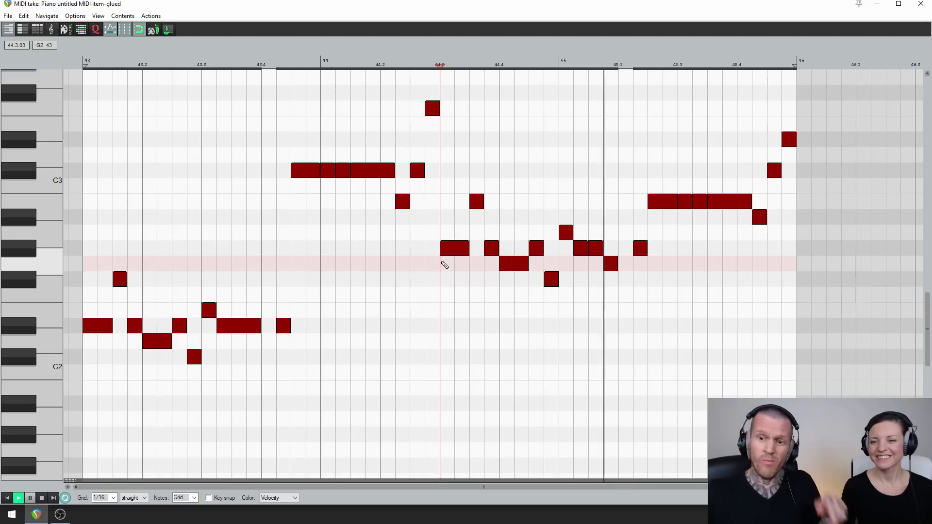
key("space")
key("Home")
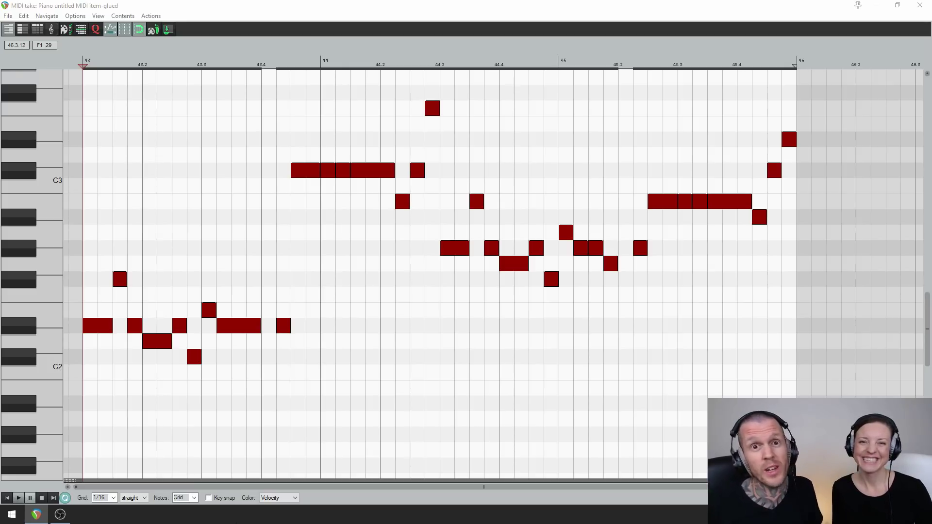
key("space")
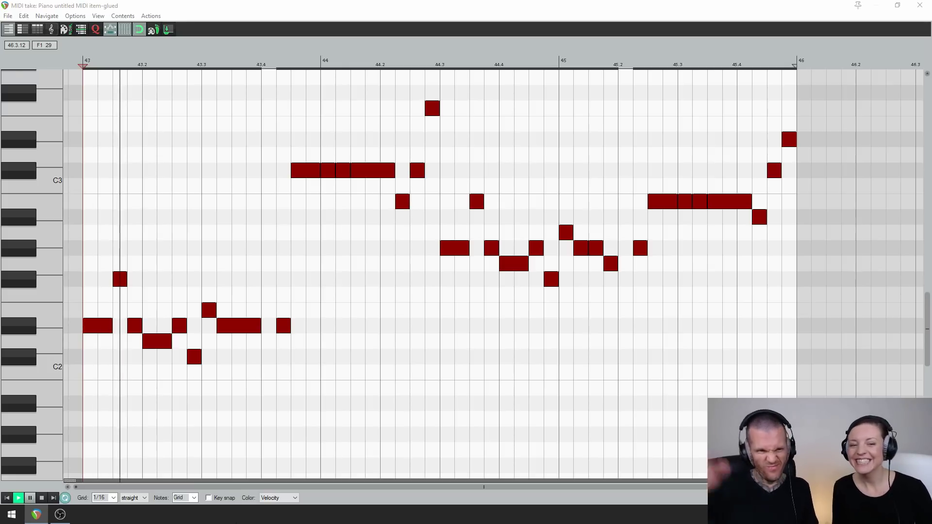